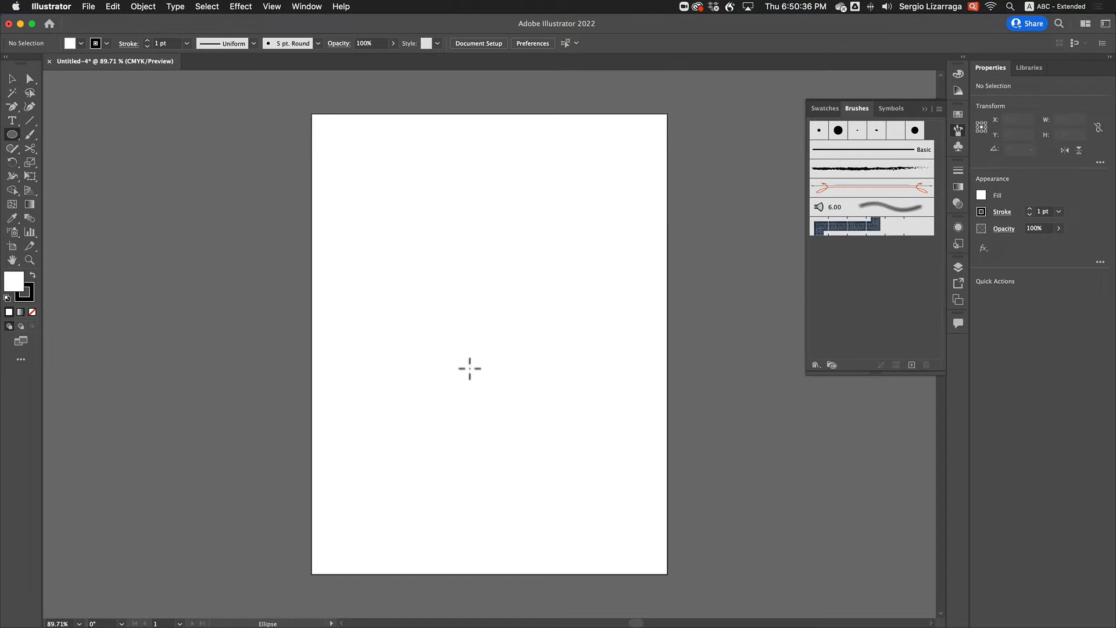
Draw a circle about 336 pt wide in the lower middle of the artboard and remove its fill
{"action": "left_click_drag", "start_coordinate": [434, 323], "coordinate": [591, 523]}
{"action": "key", "text": "v"}
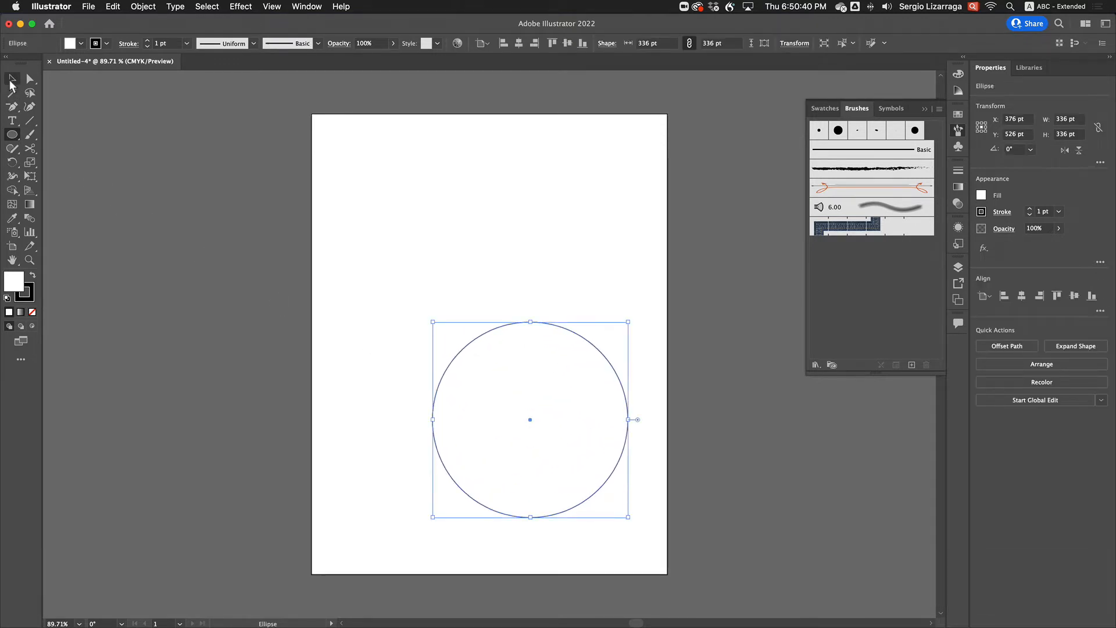
{"action": "left_click_drag", "start_coordinate": [528, 421], "coordinate": [490, 389]}
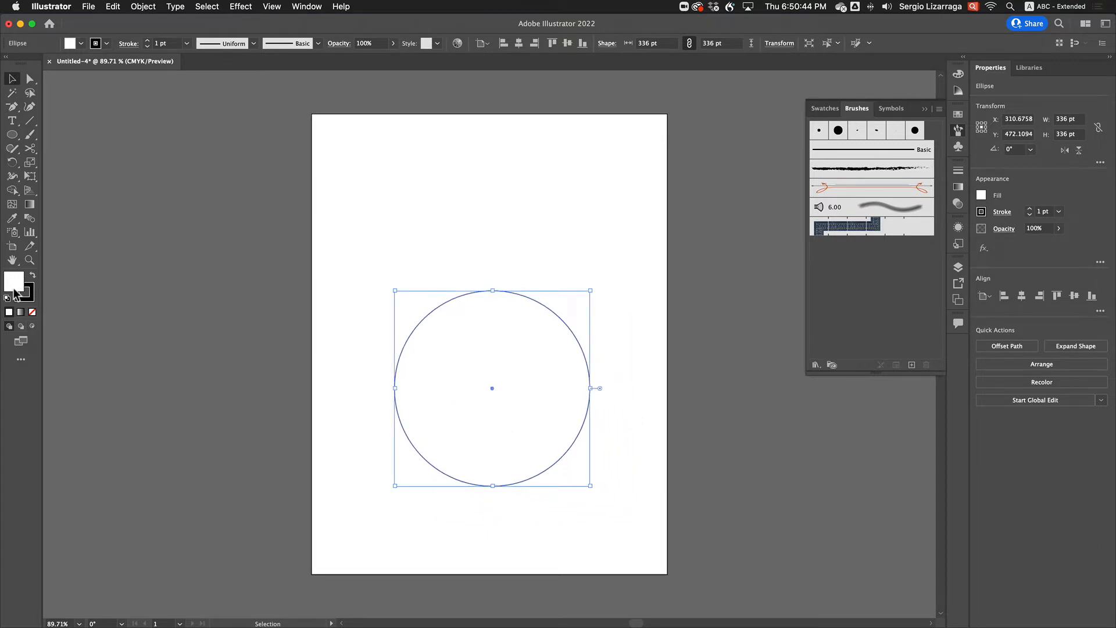
{"action": "left_click", "coordinate": [32, 312]}
{"action": "left_click", "coordinate": [33, 301]}
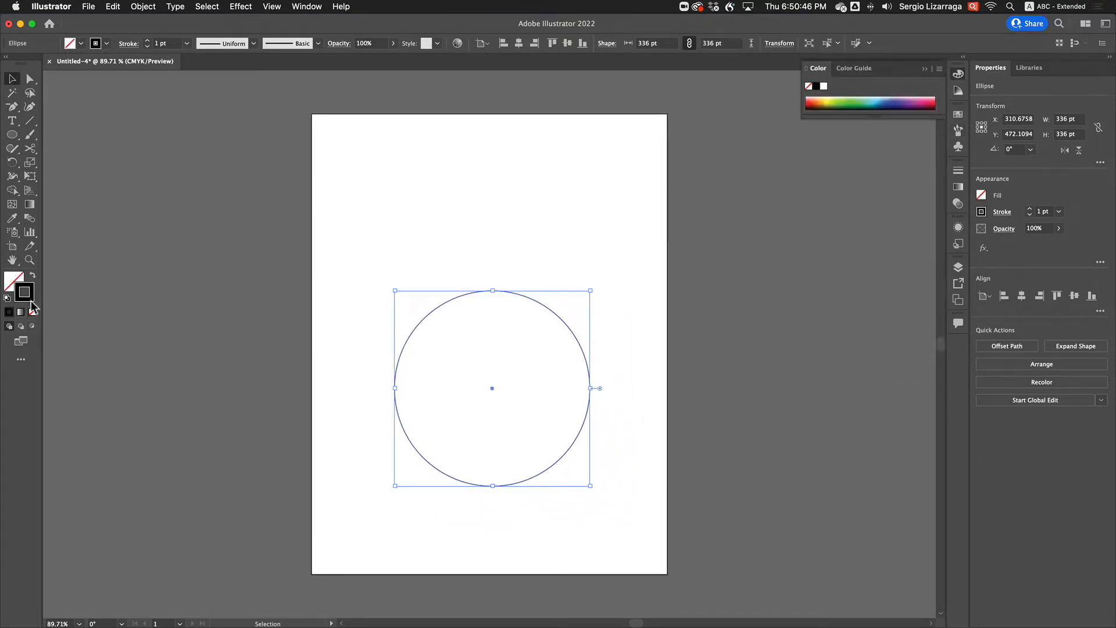
Draw a smaller circle about 102 pt wide near the artboard's upper left corner and set its stroke weight to 13 pt
{"action": "left_click", "coordinate": [13, 136]}
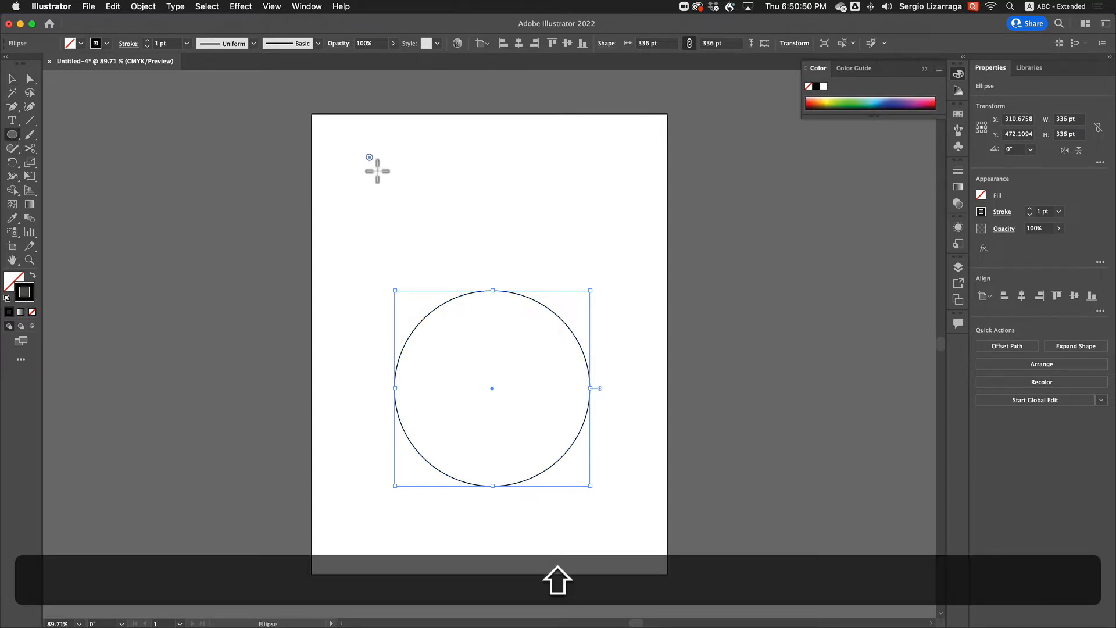
{"action": "mouse_move", "coordinate": [366, 155]}
{"action": "left_mouse_down"}
{"action": "mouse_move", "coordinate": [404, 214]}
{"action": "mouse_move", "coordinate": [420, 214]}
{"action": "left_mouse_up"}
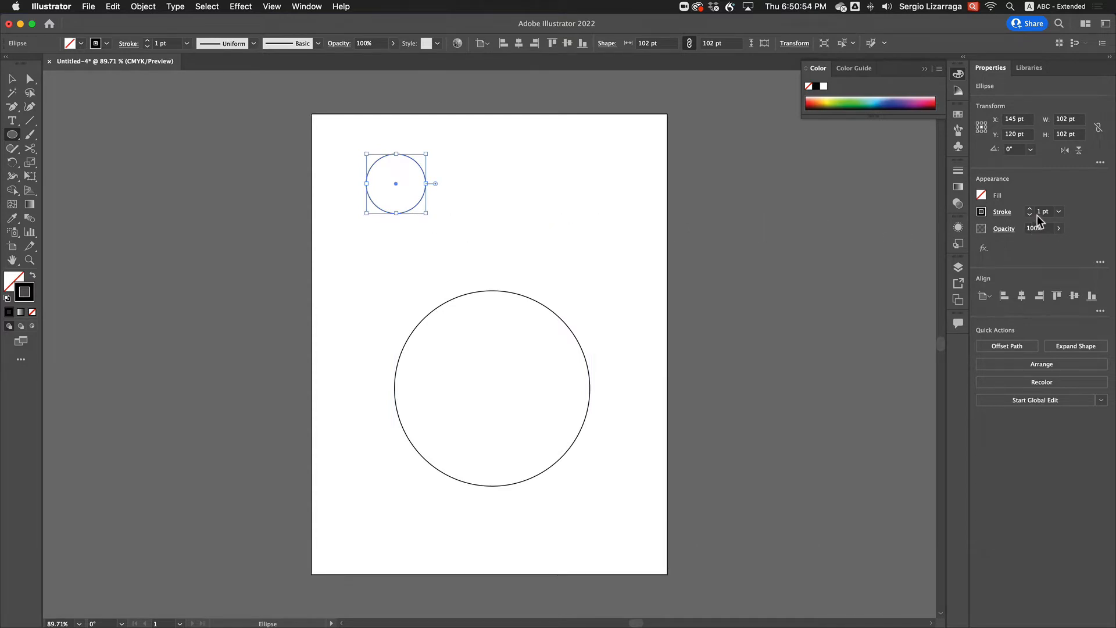
{"action": "scroll", "coordinate": [1041, 211], "scroll_direction": "down", "scroll_amount": 2}
{"action": "scroll", "coordinate": [1040, 212], "scroll_direction": "up", "scroll_amount": 10}
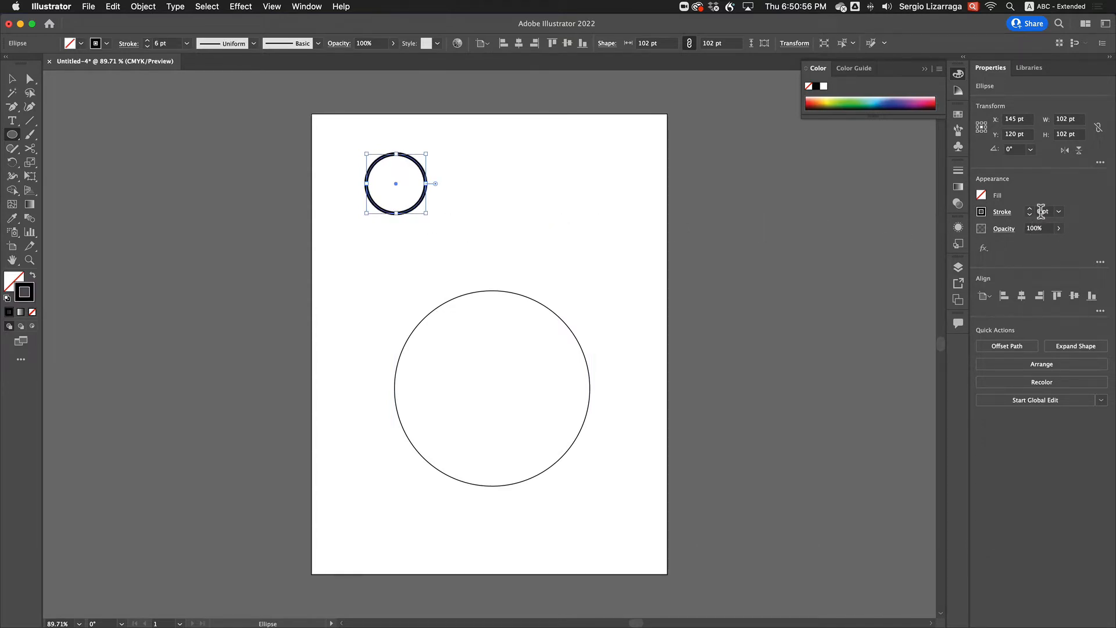
{"action": "scroll", "coordinate": [1041, 212], "scroll_direction": "up", "scroll_amount": 1}
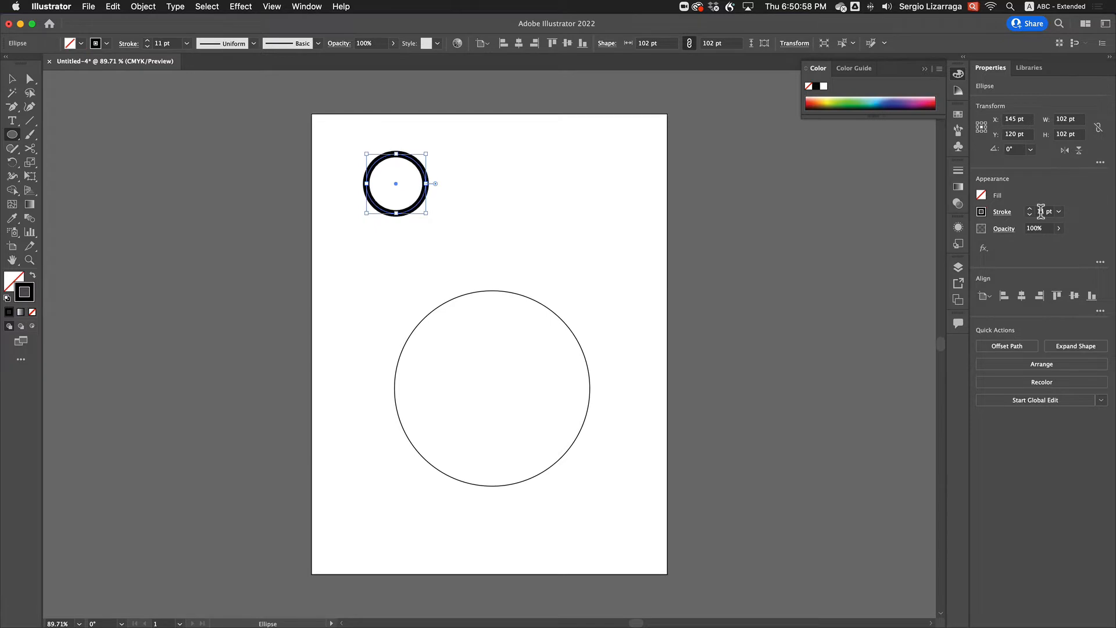
{"action": "scroll", "coordinate": [1041, 212], "scroll_direction": "up", "scroll_amount": 2}
Create a new art brush from the small thick-stroked circle, keeping the default brush options
{"action": "key", "text": "v"}
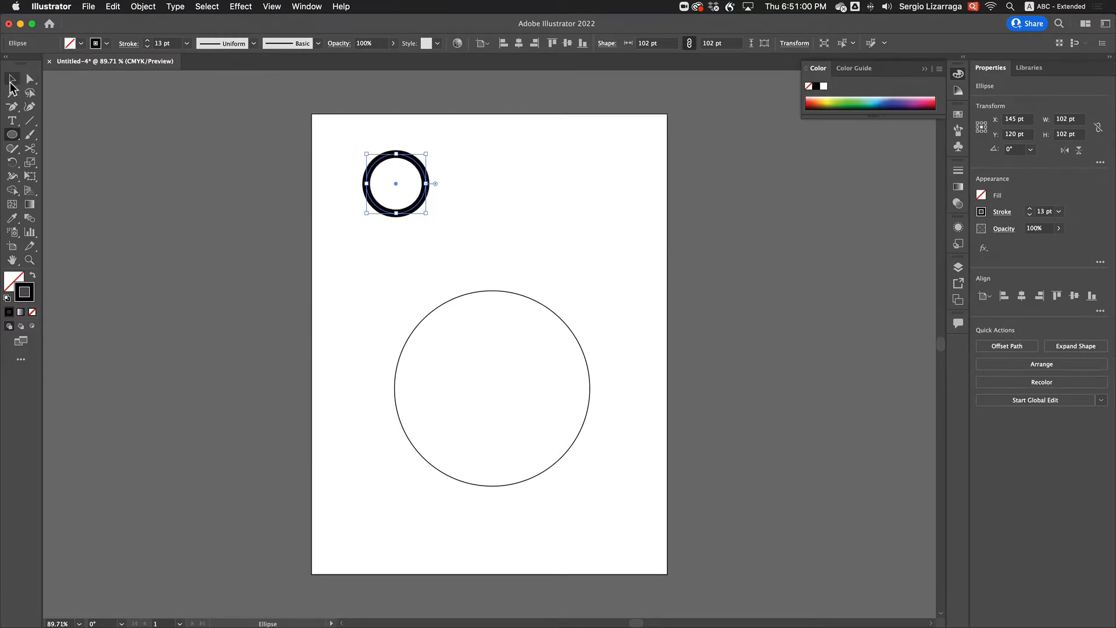
{"action": "left_click", "coordinate": [340, 233]}
{"action": "left_click_drag", "start_coordinate": [431, 208], "coordinate": [491, 252]}
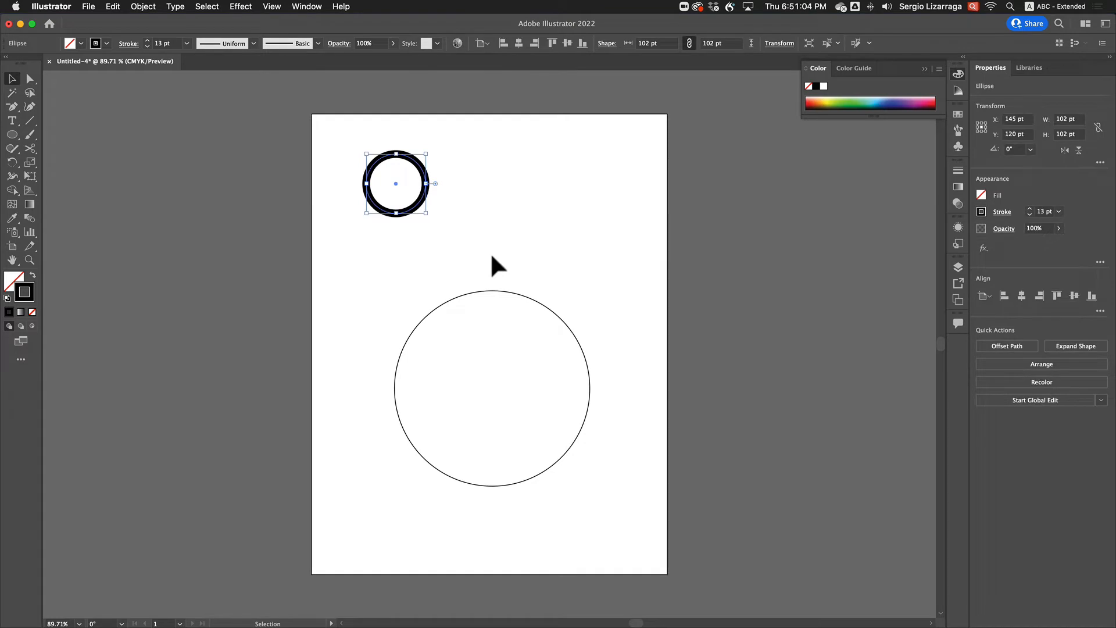
{"action": "key", "text": "F5"}
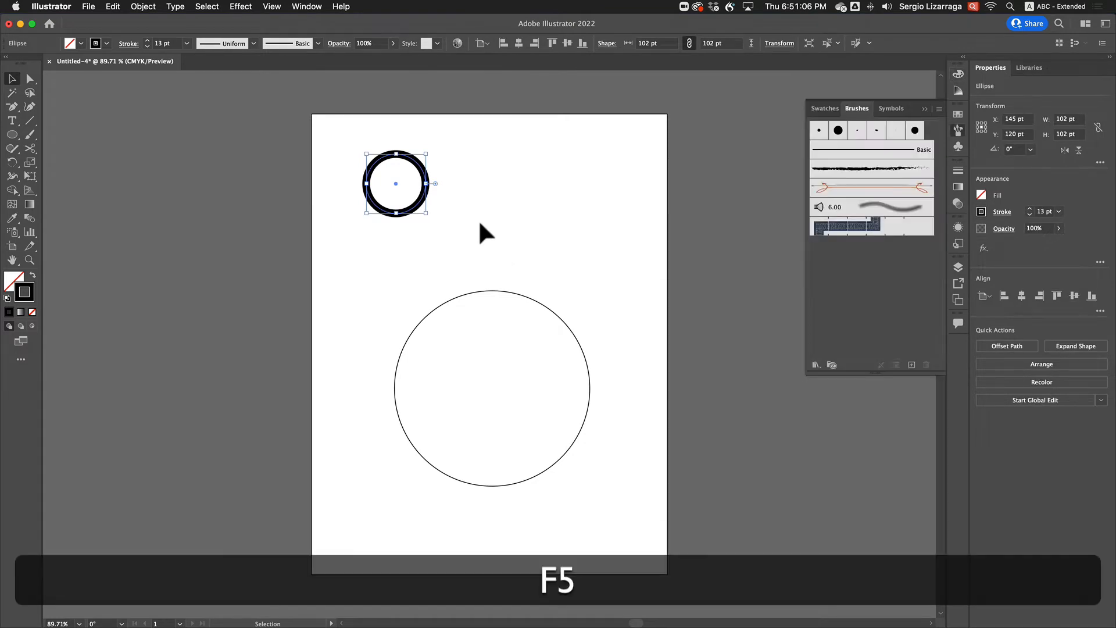
{"action": "left_click_drag", "start_coordinate": [424, 177], "coordinate": [821, 252]}
{"action": "left_click", "coordinate": [499, 356]}
{"action": "left_click", "coordinate": [601, 410]}
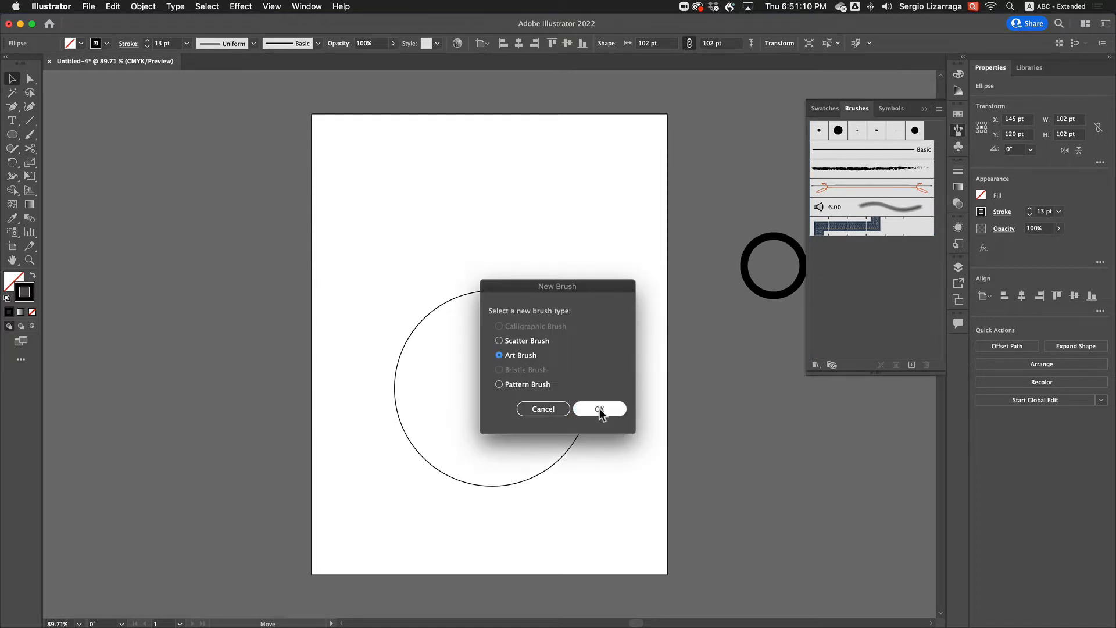
{"action": "left_click", "coordinate": [704, 477]}
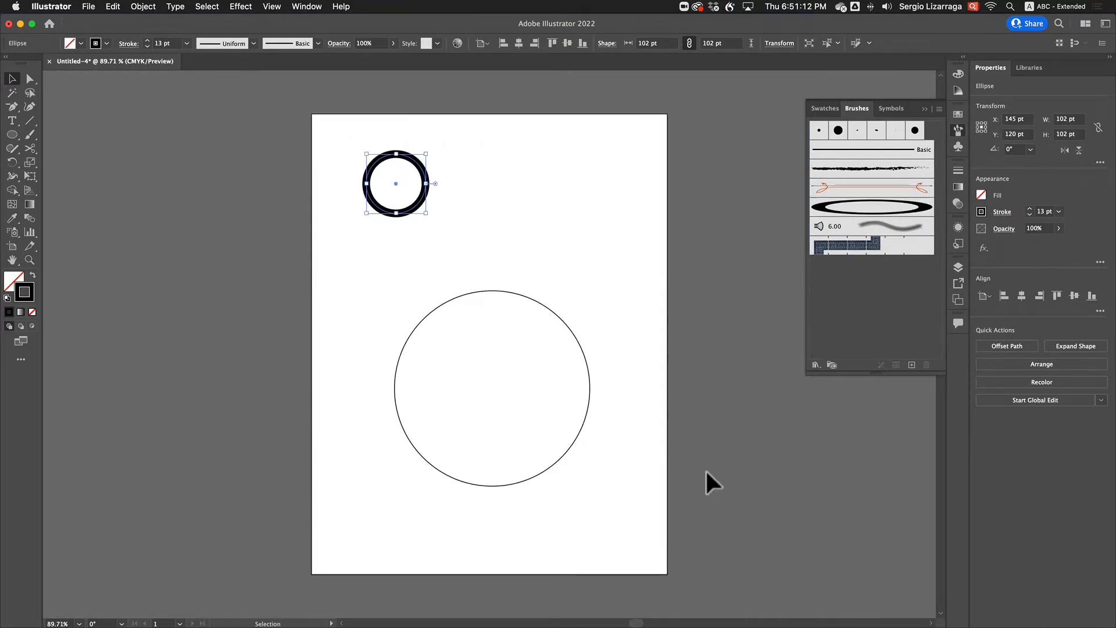
Apply the single-ring art brush to the large circle and cut its path at all four anchor points with the Scissors tool
{"action": "left_click_drag", "start_coordinate": [347, 264], "coordinate": [657, 563]}
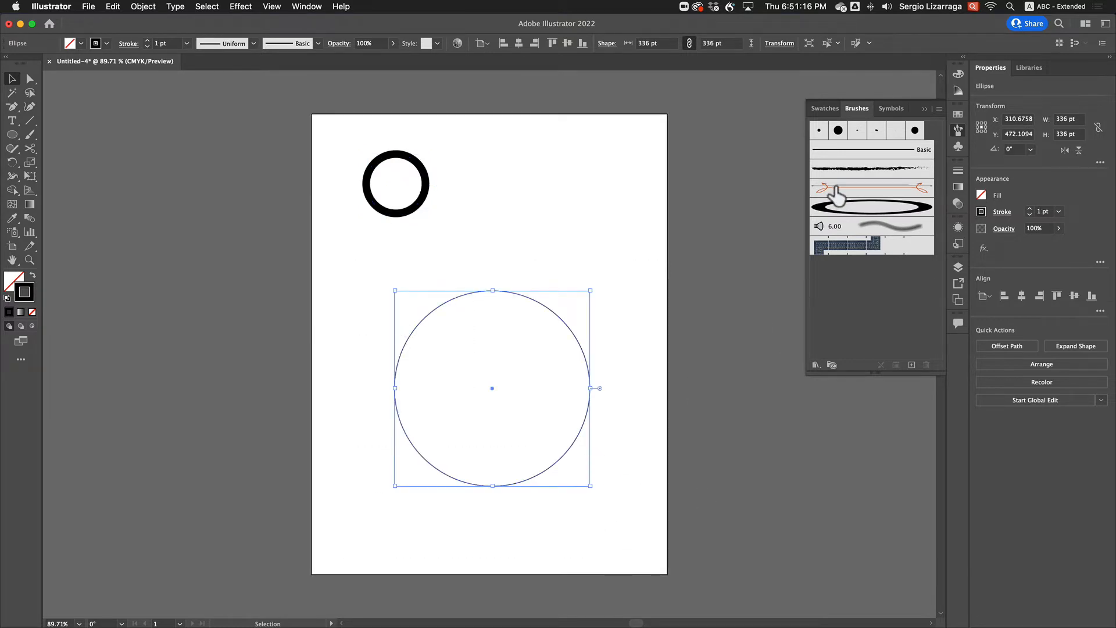
{"action": "left_click", "coordinate": [837, 209]}
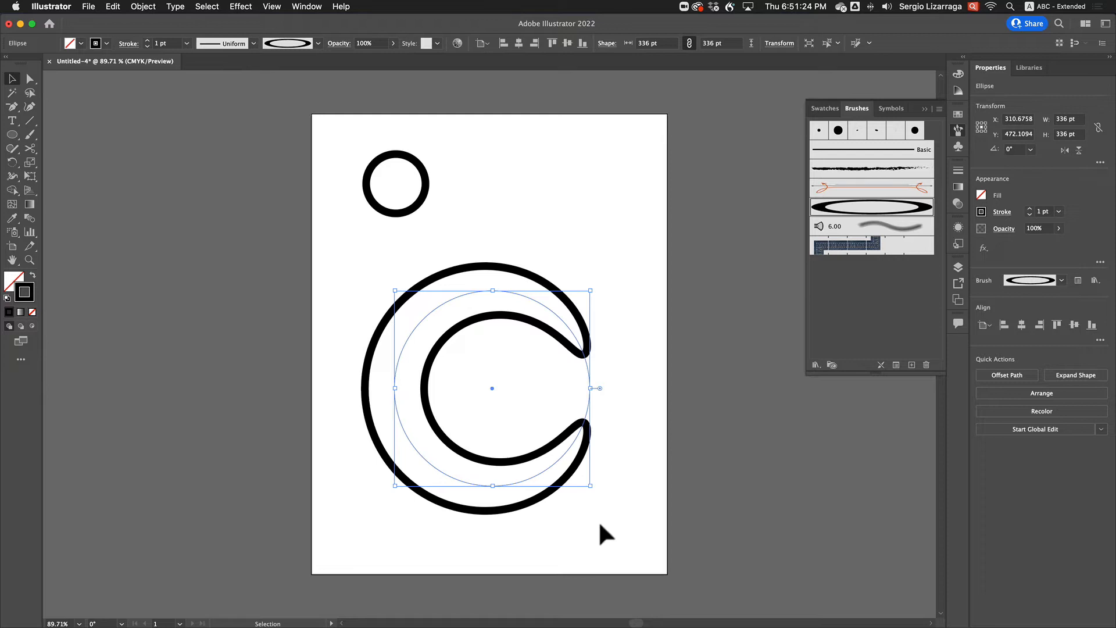
{"action": "left_click", "coordinate": [29, 148]}
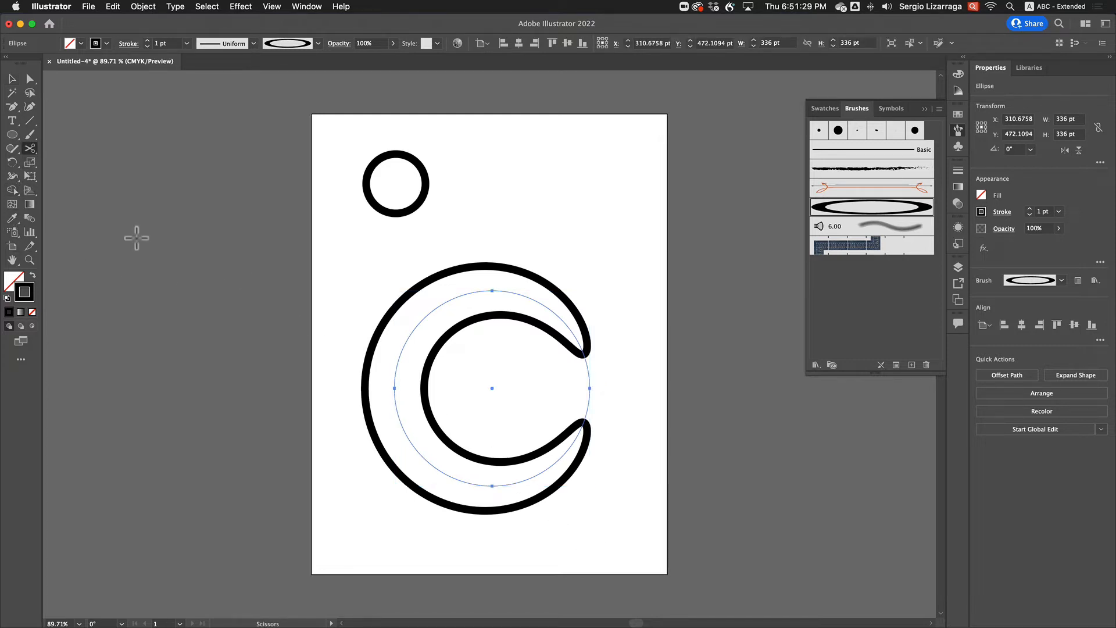
{"action": "left_click", "coordinate": [590, 389]}
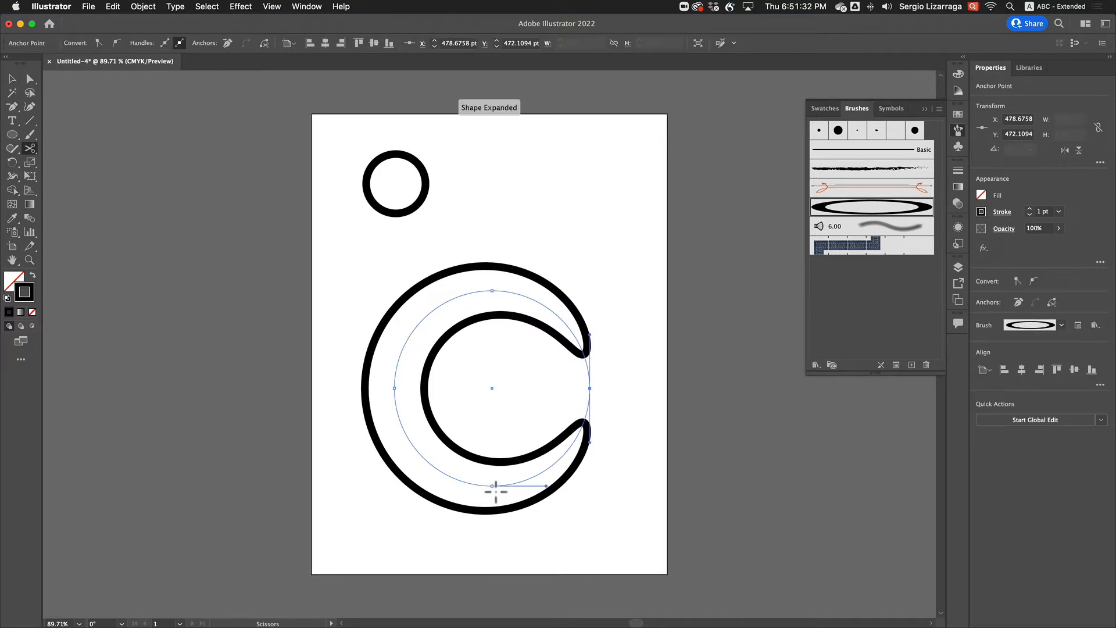
{"action": "left_click", "coordinate": [493, 486]}
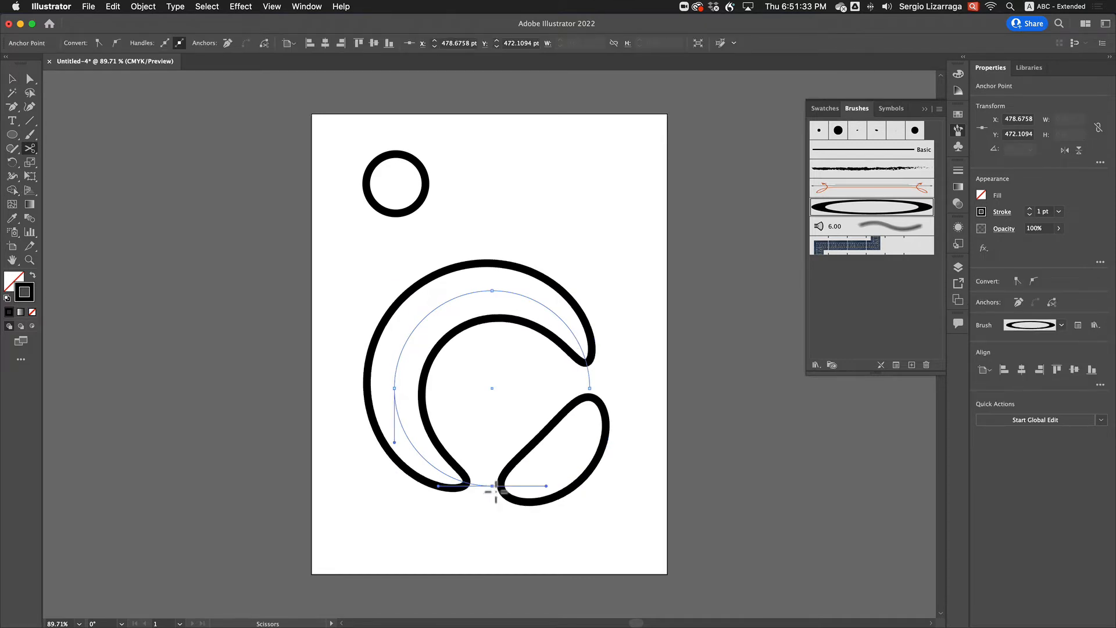
{"action": "left_click", "coordinate": [396, 389]}
{"action": "left_click", "coordinate": [493, 291]}
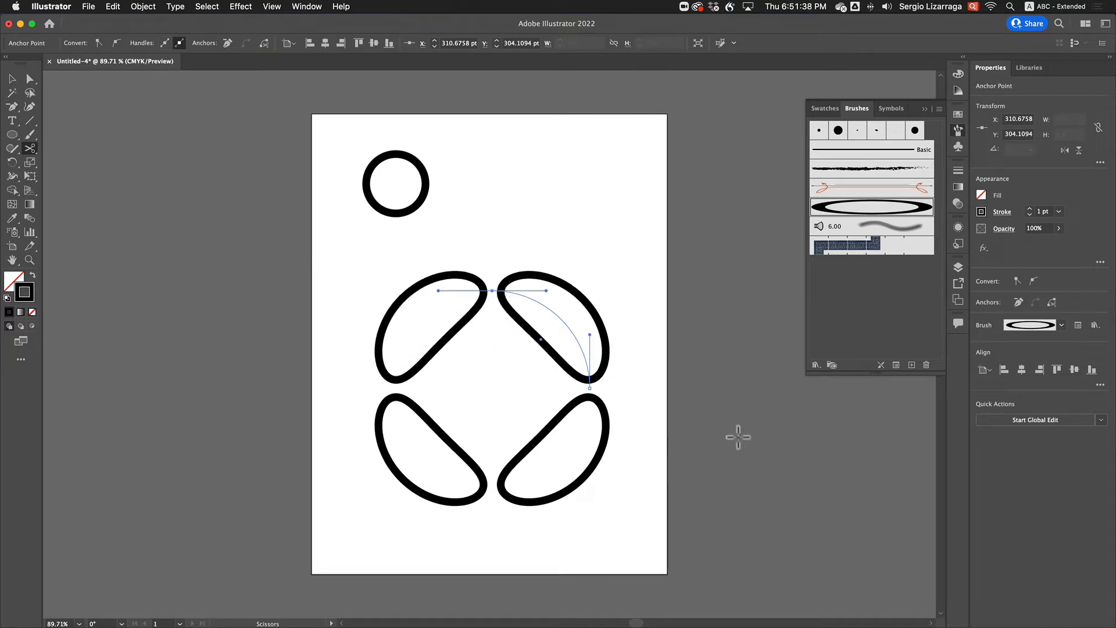
Try stroke weights between 0.5 pt and 3 pt on the four arcs together, ending back at 1 pt
{"action": "left_click", "coordinate": [12, 78]}
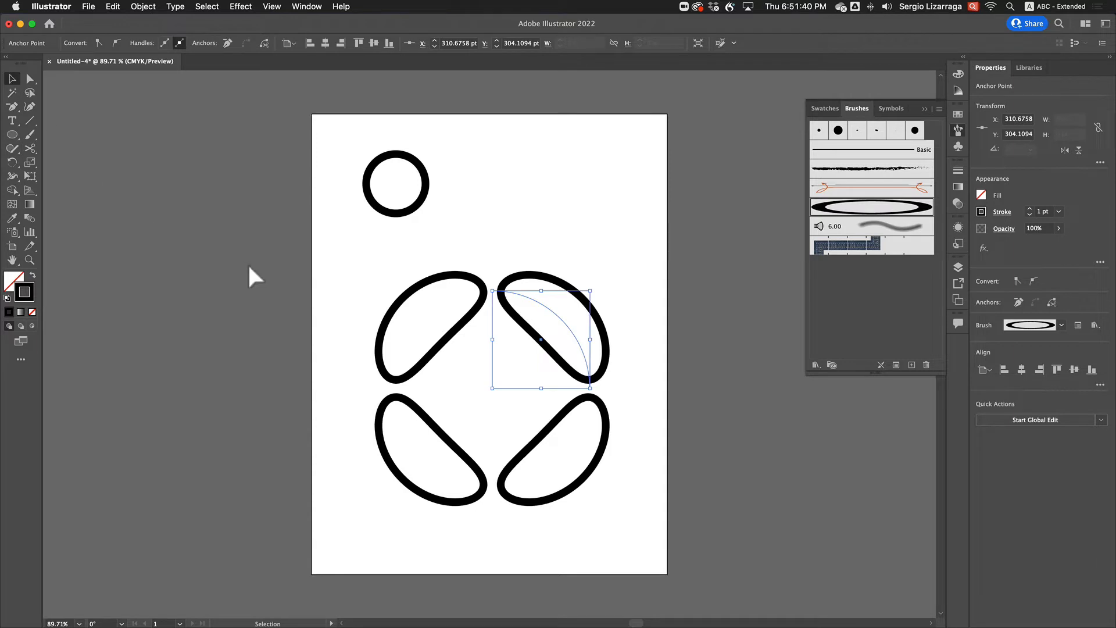
{"action": "left_click_drag", "start_coordinate": [249, 266], "coordinate": [661, 555]}
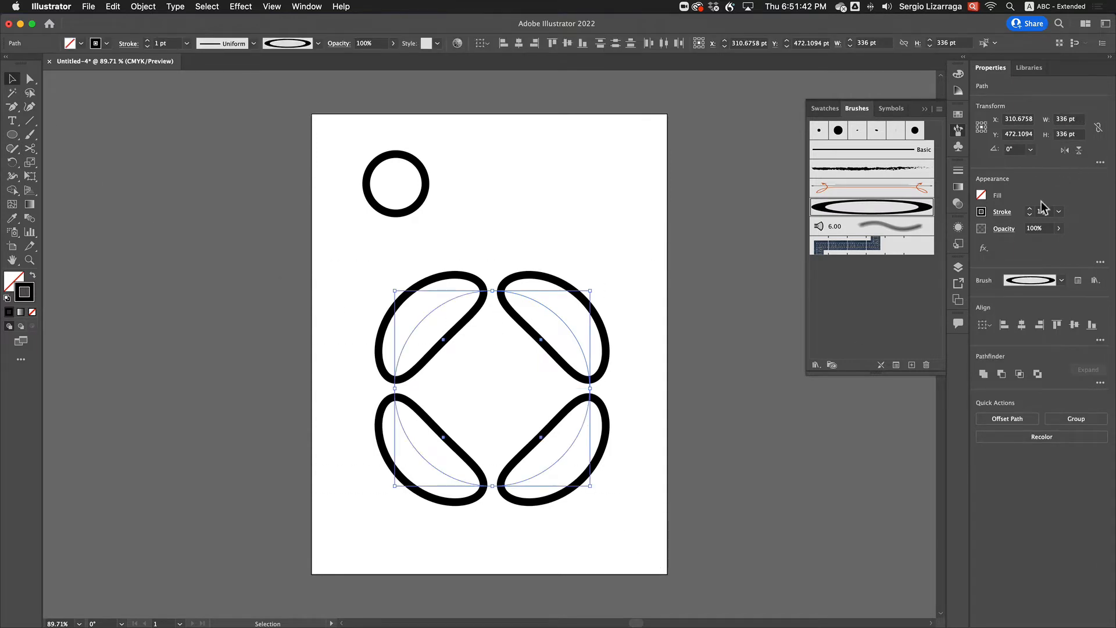
{"action": "scroll", "coordinate": [1042, 213], "scroll_direction": "down", "scroll_amount": 3}
{"action": "scroll", "coordinate": [1042, 212], "scroll_direction": "up", "scroll_amount": 5}
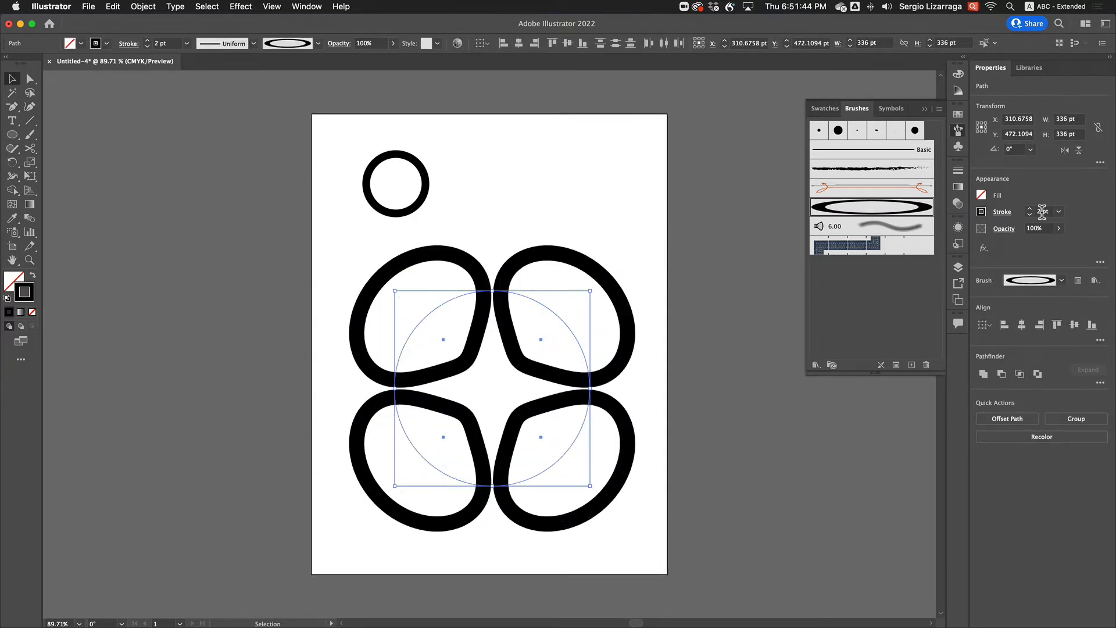
{"action": "scroll", "coordinate": [1042, 211], "scroll_direction": "up", "scroll_amount": 1}
{"action": "scroll", "coordinate": [1042, 212], "scroll_direction": "down", "scroll_amount": 1}
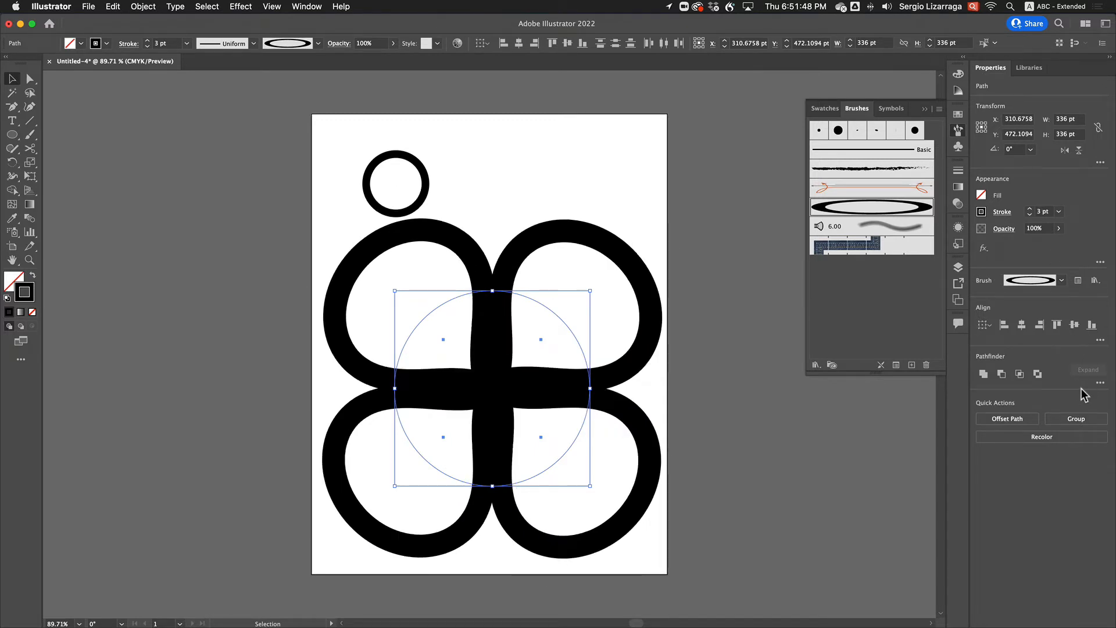
{"action": "scroll", "coordinate": [1045, 213], "scroll_direction": "down", "scroll_amount": 4}
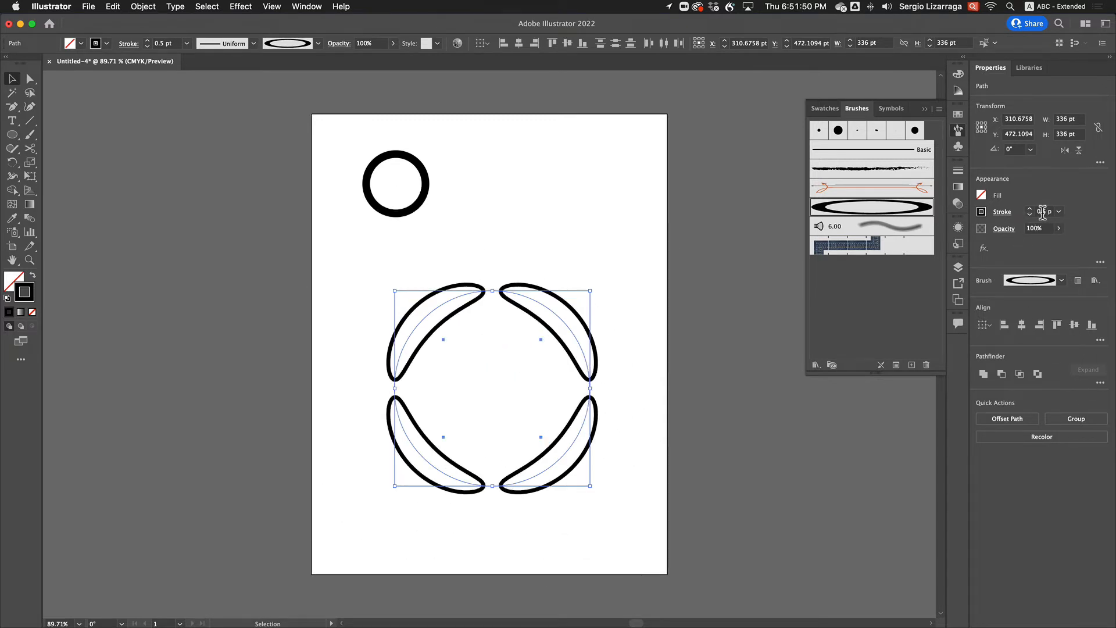
{"action": "scroll", "coordinate": [1043, 212], "scroll_direction": "up", "scroll_amount": 1}
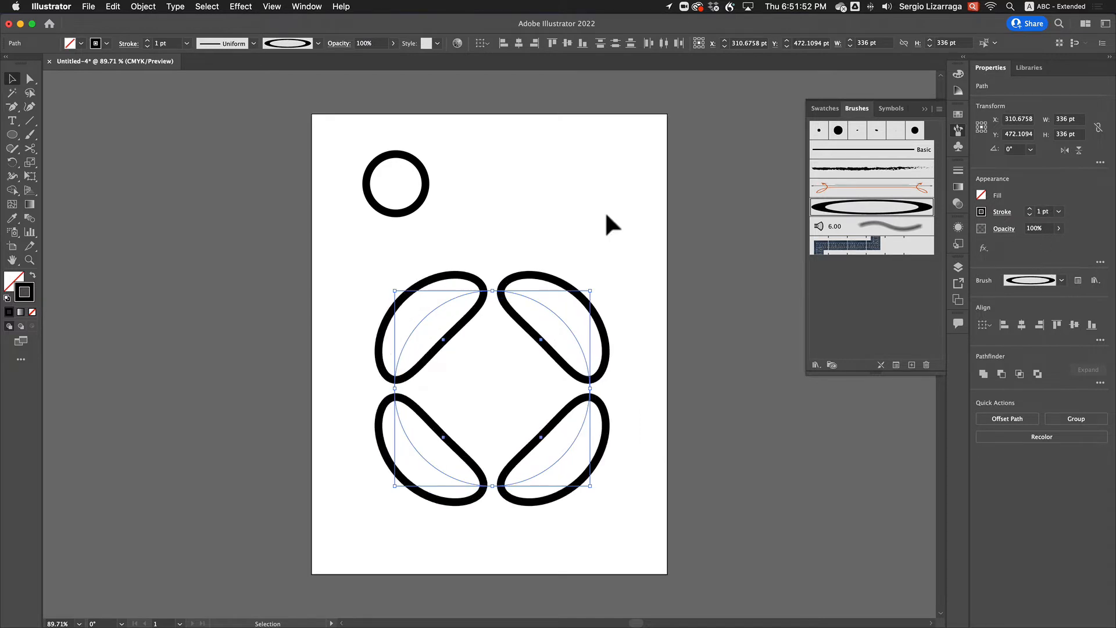
Duplicate the small ring twice in a horizontal row, offsetting each copy by half the ring's width so they overlap
{"action": "left_click_drag", "start_coordinate": [313, 141], "coordinate": [459, 230]}
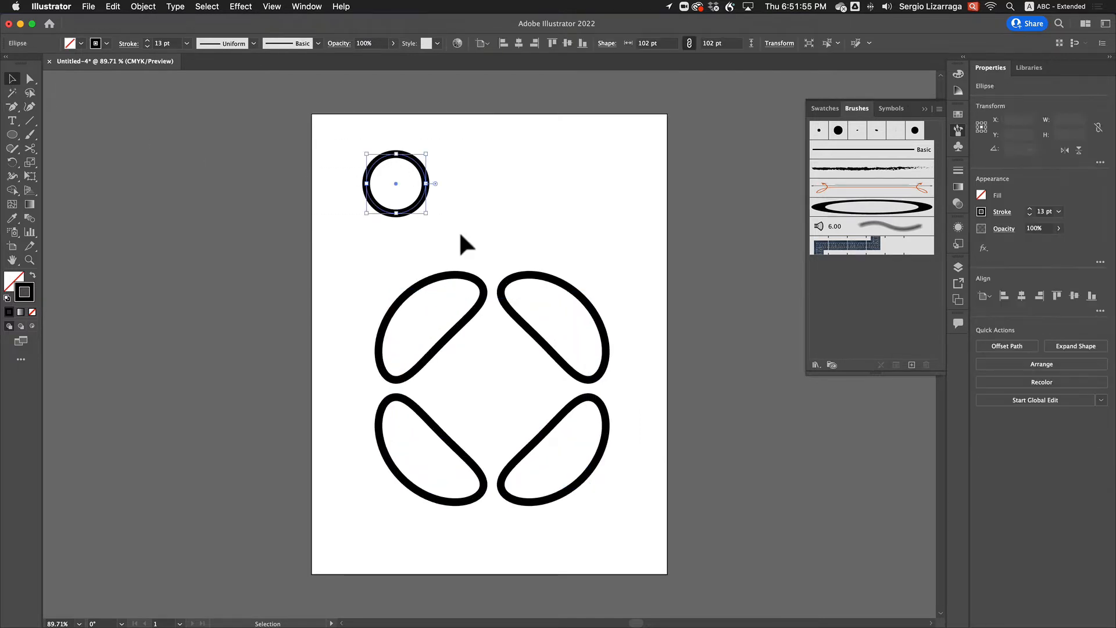
{"action": "left_click", "coordinate": [29, 78]}
{"action": "left_click_drag", "start_coordinate": [365, 185], "coordinate": [397, 183]}
{"action": "key", "text": "shift"}
{"action": "key", "text": "alt"}
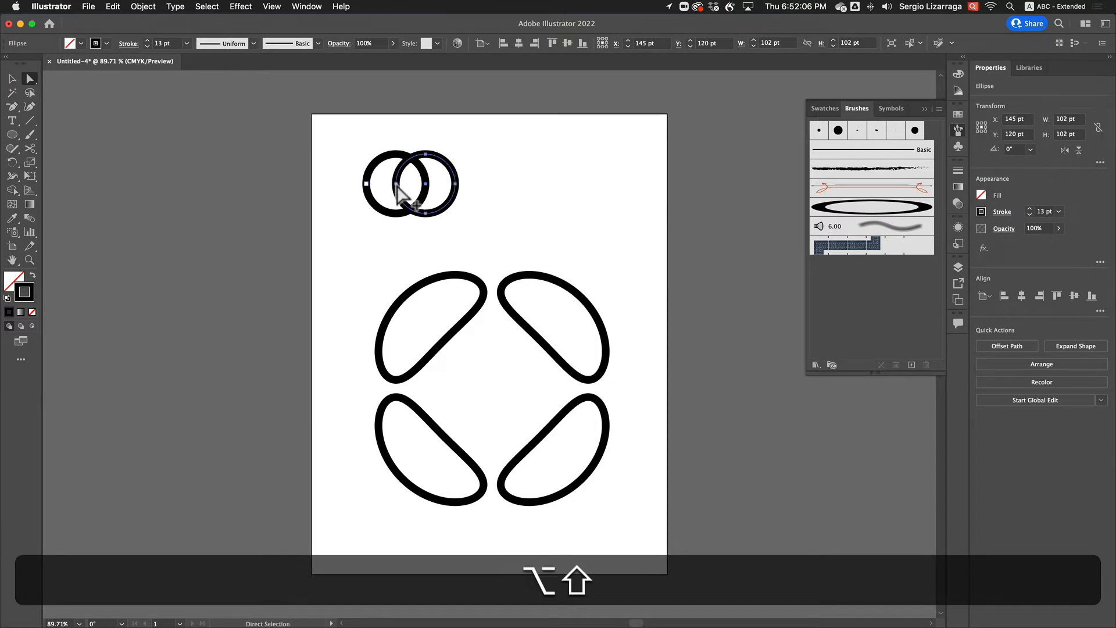
{"action": "key", "text": "super+d"}
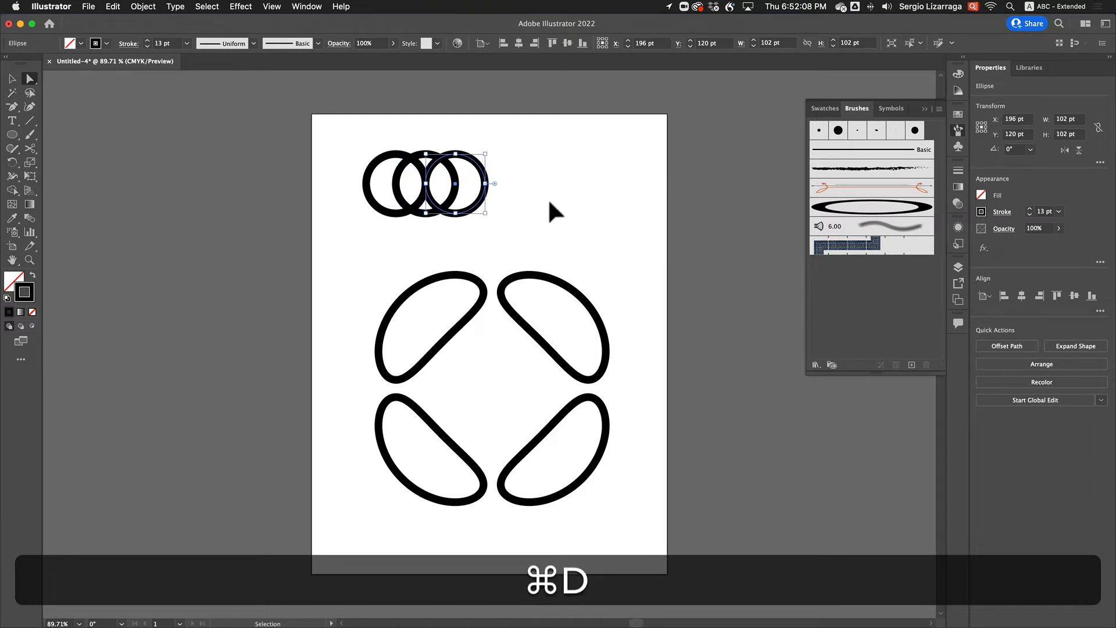
Create a second art brush from the three overlapping rings, keeping the default brush options
{"action": "left_click", "coordinate": [584, 219]}
{"action": "left_click_drag", "start_coordinate": [353, 137], "coordinate": [555, 239]}
{"action": "mouse_move", "coordinate": [455, 178]}
{"action": "left_mouse_down"}
{"action": "mouse_move", "coordinate": [540, 212]}
{"action": "mouse_move", "coordinate": [828, 274]}
{"action": "left_mouse_up"}
{"action": "left_click", "coordinate": [501, 354]}
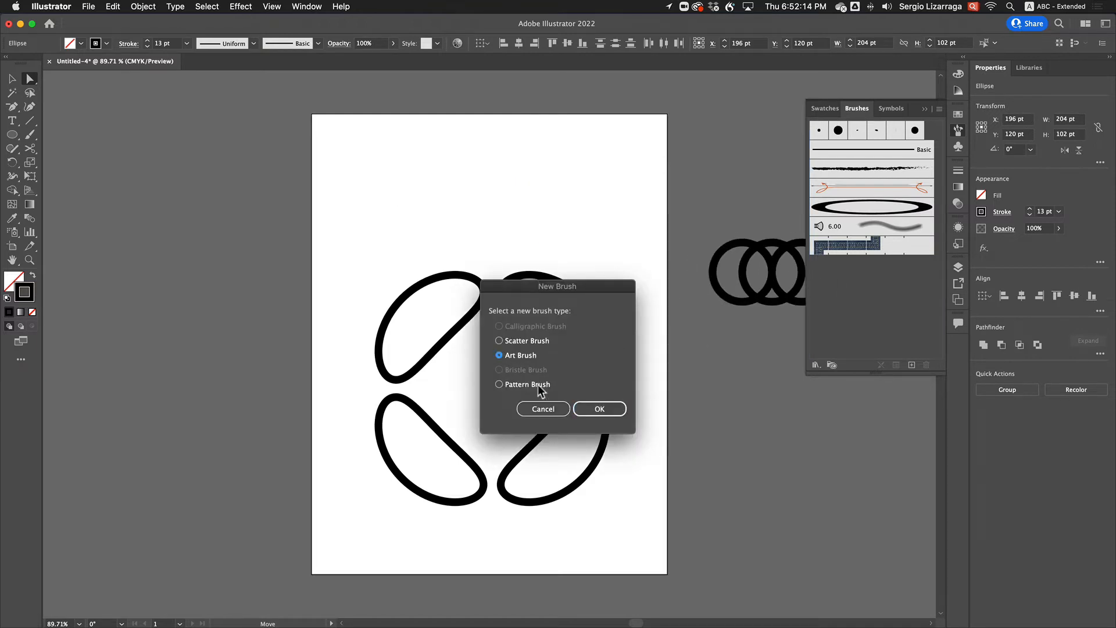
{"action": "left_click", "coordinate": [594, 408]}
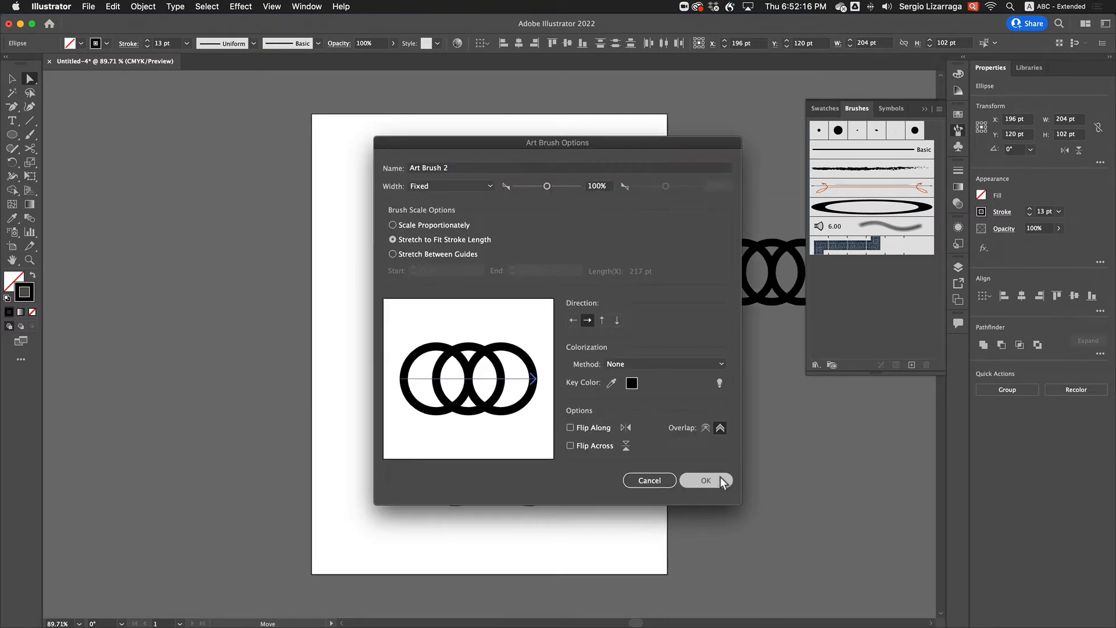
{"action": "left_click", "coordinate": [721, 480]}
Apply the three-ring art brush to the four arcs and set their stroke weight to 0.75 pt
{"action": "mouse_move", "coordinate": [318, 238]}
{"action": "left_mouse_down"}
{"action": "mouse_move", "coordinate": [472, 343]}
{"action": "mouse_move", "coordinate": [673, 568]}
{"action": "left_mouse_up"}
{"action": "left_click", "coordinate": [849, 227]}
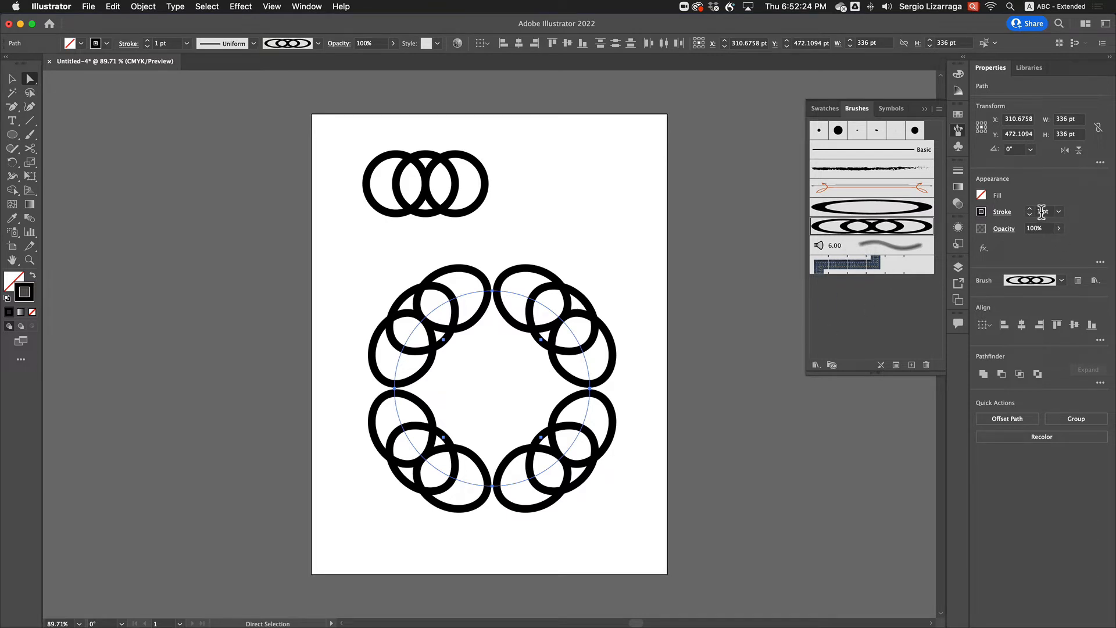
{"action": "scroll", "coordinate": [1042, 211], "scroll_direction": "up", "scroll_amount": 2}
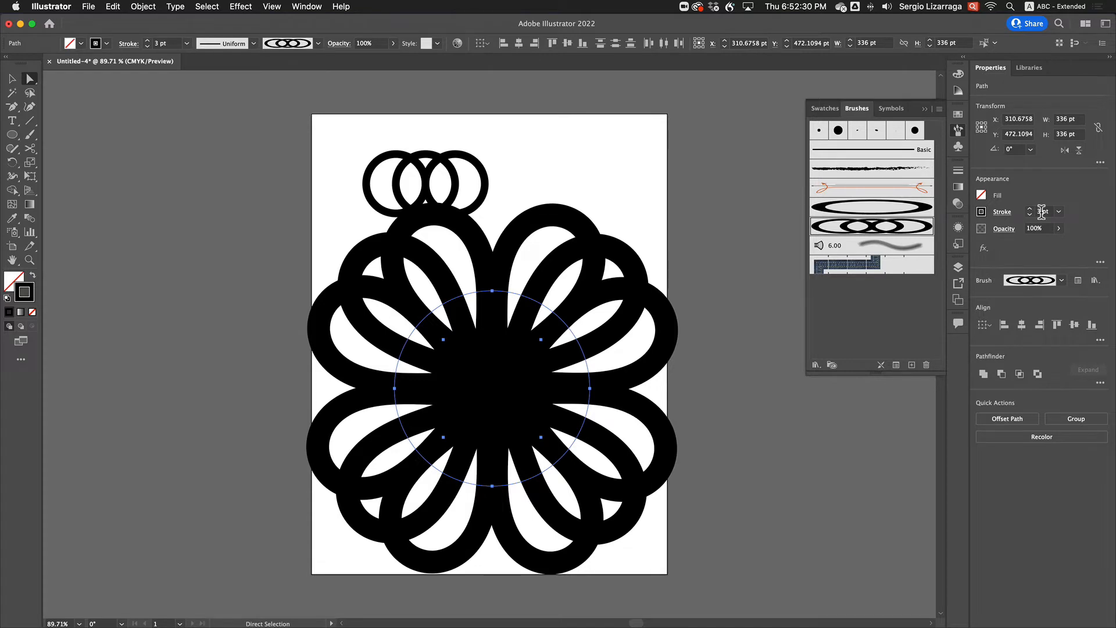
{"action": "scroll", "coordinate": [1042, 211], "scroll_direction": "down", "scroll_amount": 2}
{"action": "scroll", "coordinate": [1042, 211], "scroll_direction": "up", "scroll_amount": 2}
{"action": "scroll", "coordinate": [1042, 211], "scroll_direction": "down", "scroll_amount": 2}
{"action": "scroll", "coordinate": [1042, 211], "scroll_direction": "up", "scroll_amount": 2}
{"action": "scroll", "coordinate": [1042, 211], "scroll_direction": "down", "scroll_amount": 2}
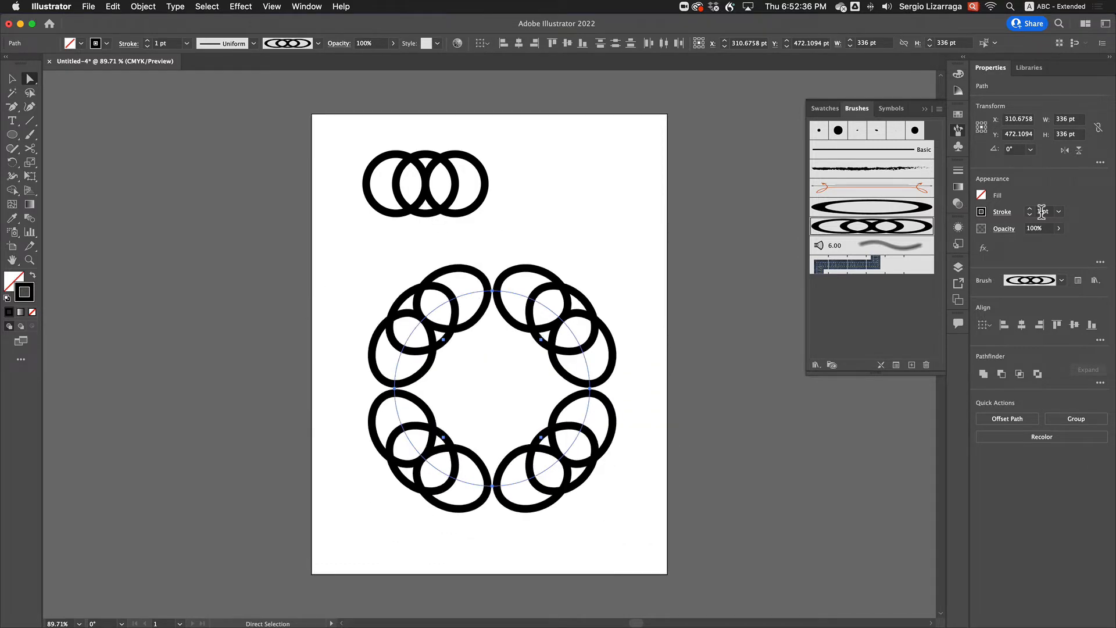
{"action": "scroll", "coordinate": [1042, 211], "scroll_direction": "up", "scroll_amount": 3}
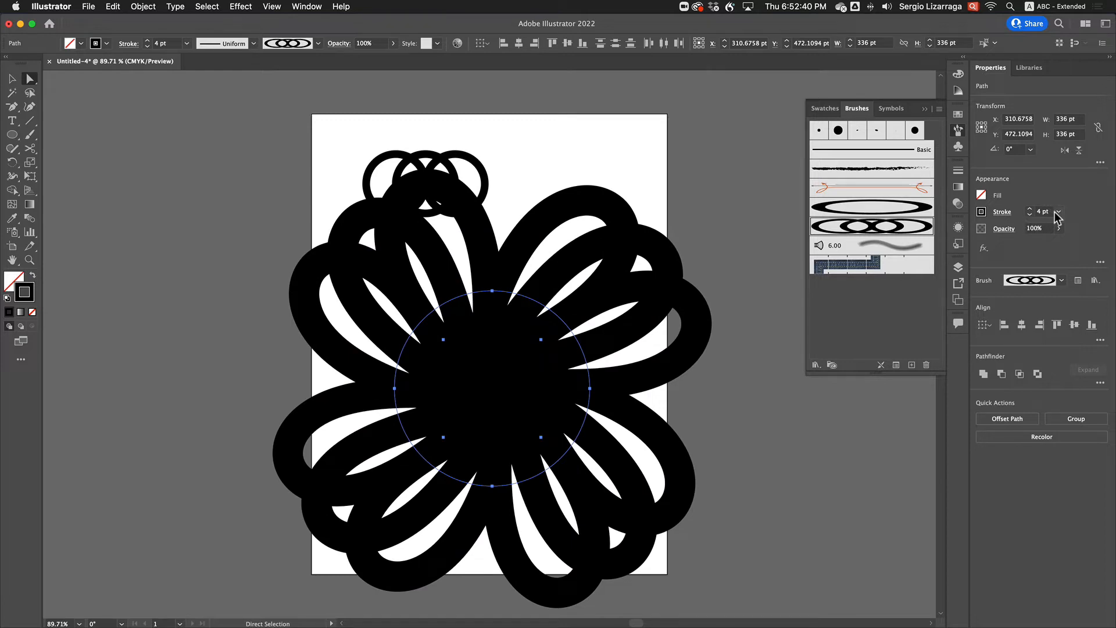
{"action": "scroll", "coordinate": [1044, 213], "scroll_direction": "down", "scroll_amount": 4}
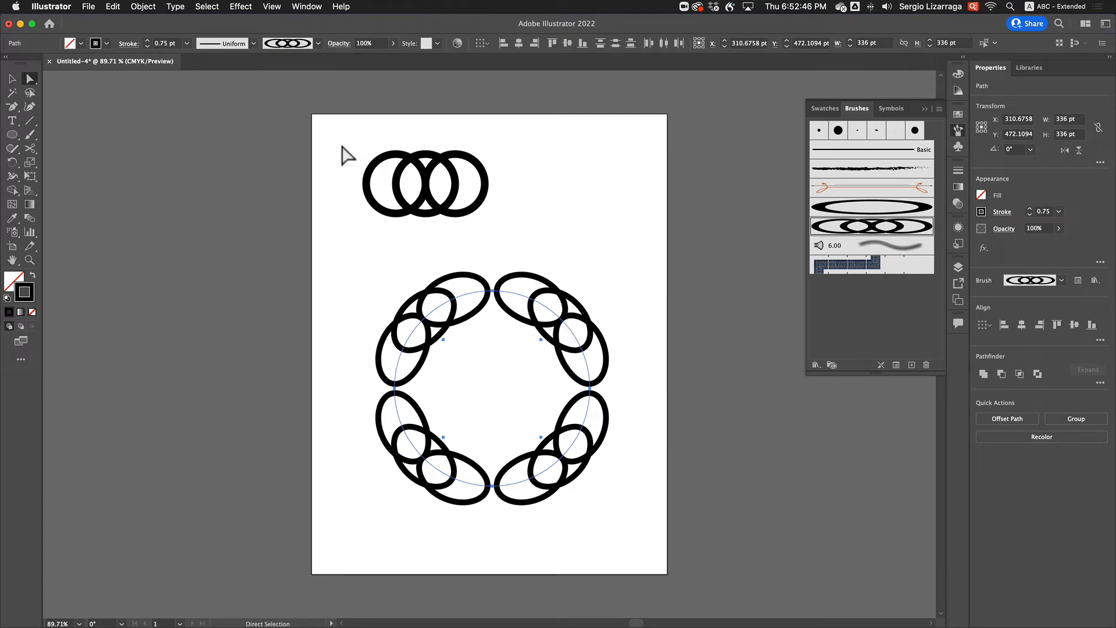
Move the three overlapping source rings off the artboard onto the empty canvas to its left
{"action": "left_click_drag", "start_coordinate": [335, 138], "coordinate": [526, 248]}
{"action": "mouse_move", "coordinate": [477, 207]}
{"action": "left_mouse_down"}
{"action": "mouse_move", "coordinate": [221, 285]}
{"action": "mouse_move", "coordinate": [217, 301]}
{"action": "left_mouse_up"}
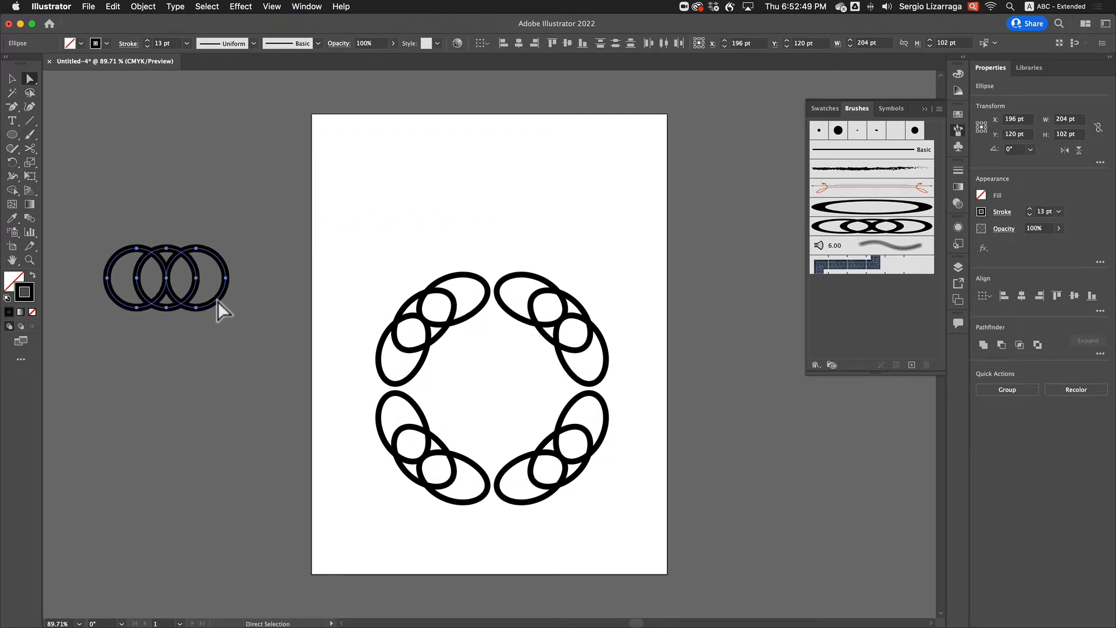
Place the three-ring art brush's source artwork on the artboard above the circular pattern and select it
{"action": "left_click", "coordinate": [839, 232]}
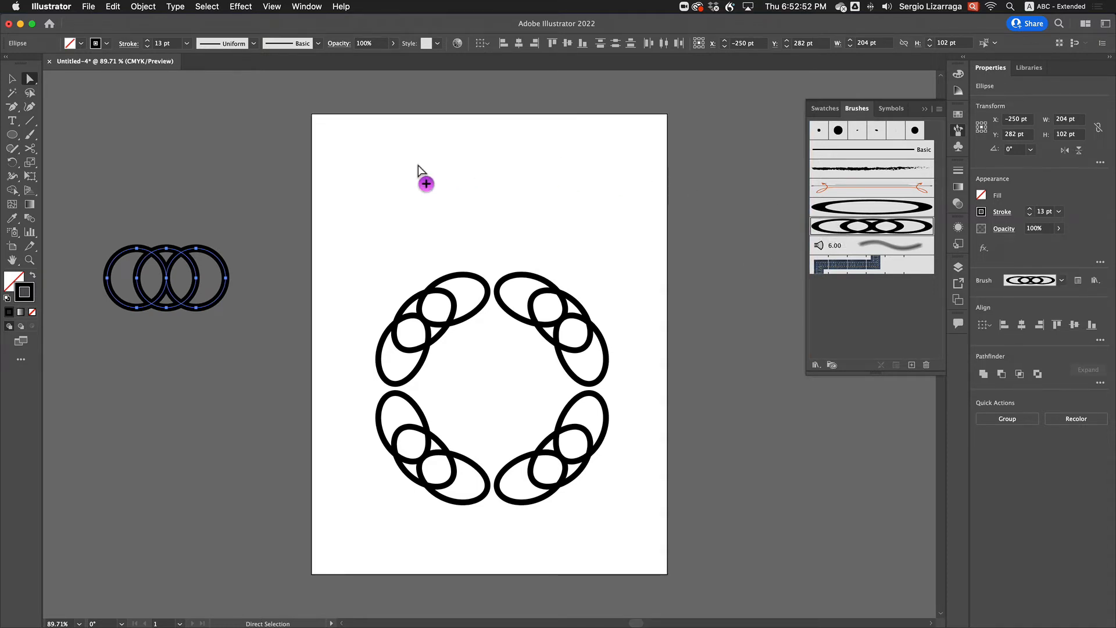
{"action": "left_click_drag", "start_coordinate": [418, 166], "coordinate": [418, 166]}
{"action": "mouse_move", "coordinate": [277, 96]}
{"action": "left_mouse_down"}
{"action": "mouse_move", "coordinate": [572, 210]}
{"action": "mouse_move", "coordinate": [578, 232]}
{"action": "left_mouse_up"}
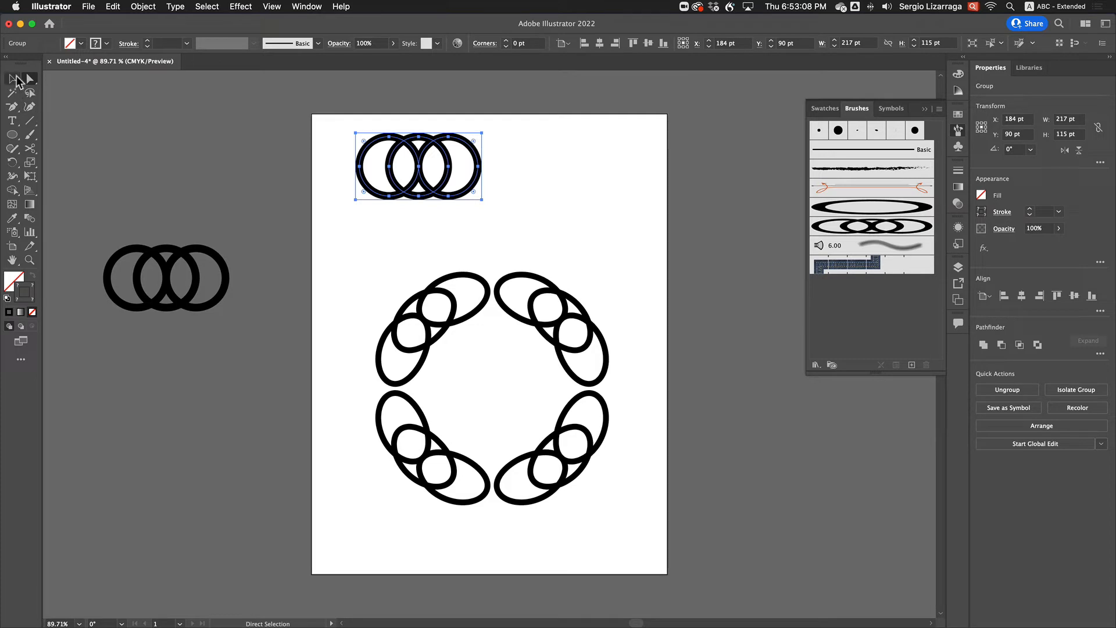
Widen the invisible bounding rectangle around the three rings by 10 pt on each side, to 237 pt
{"action": "left_click", "coordinate": [357, 153]}
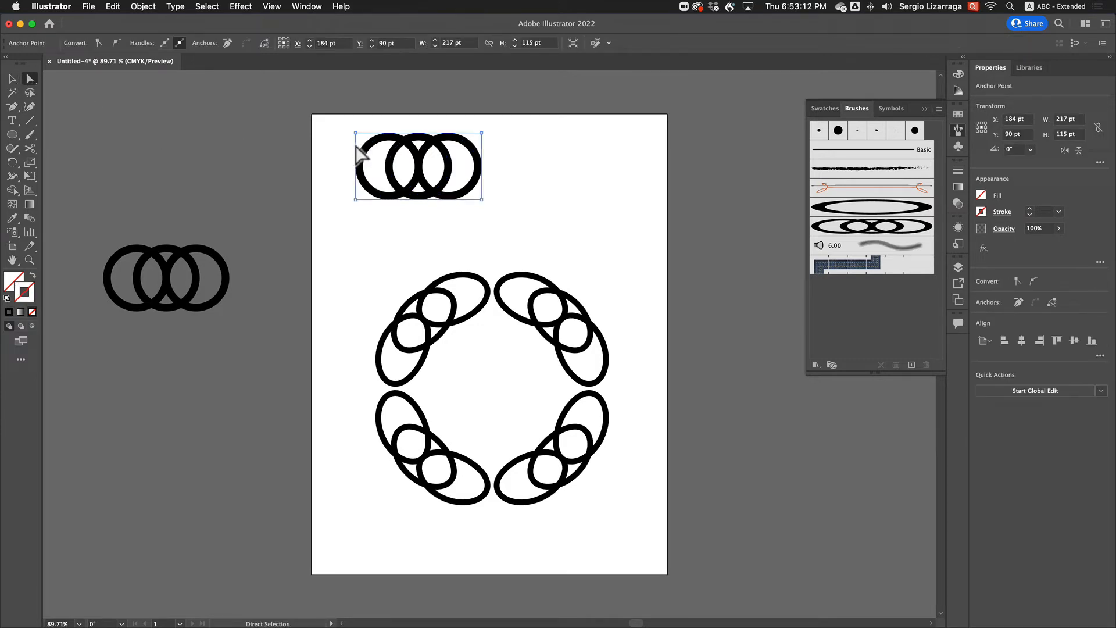
{"action": "key", "text": "shift"}
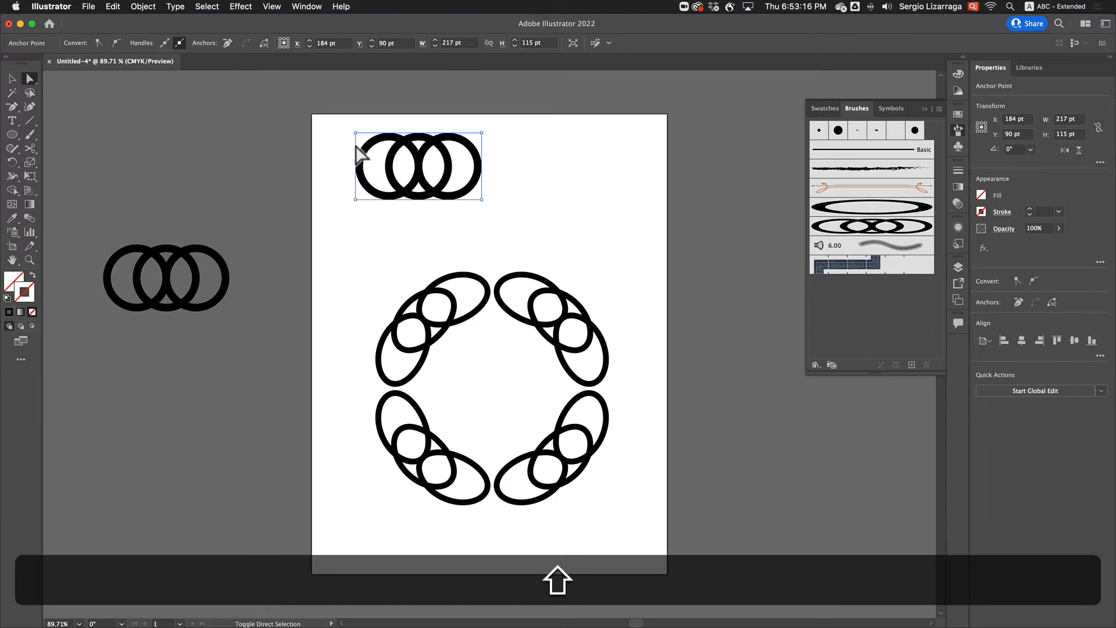
{"action": "key", "text": "shift+Left"}
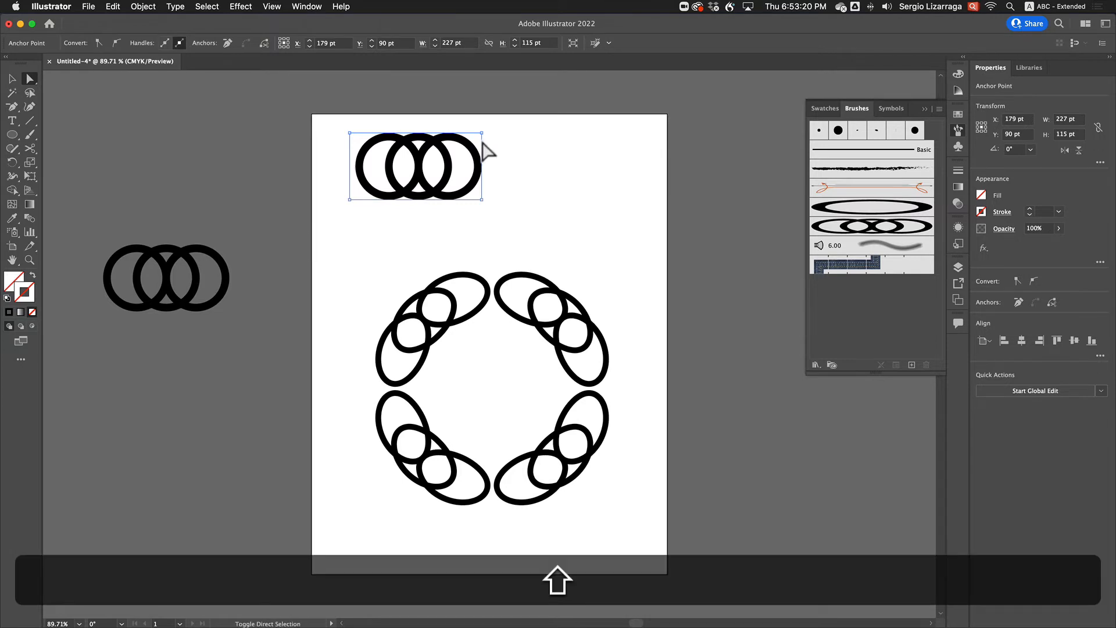
{"action": "key", "text": "shift+Right"}
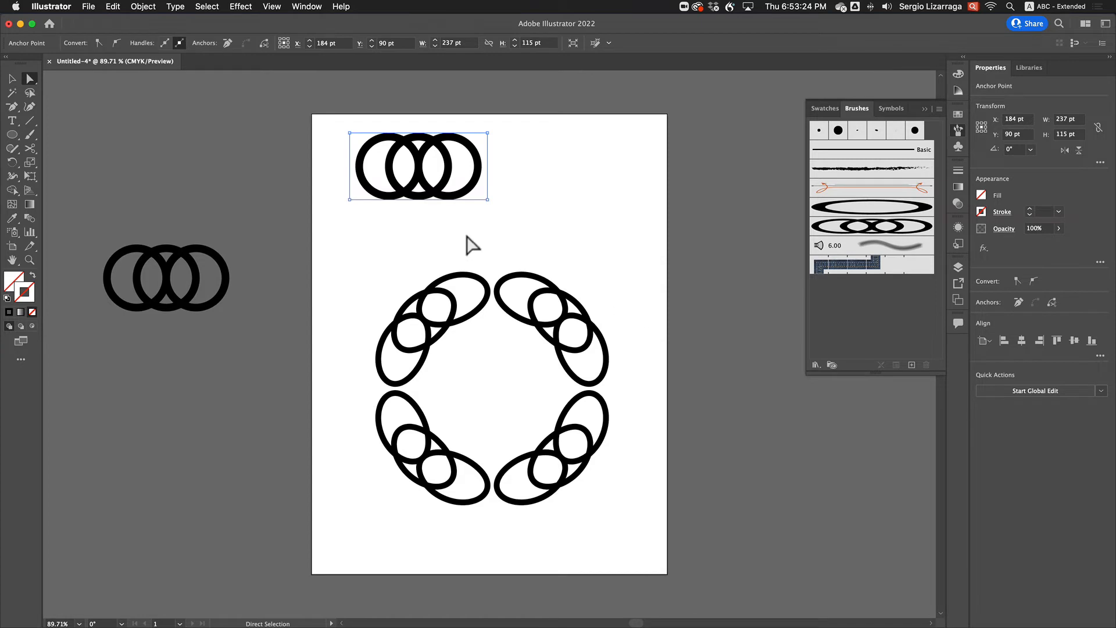
Create a new art brush from the rings with the widened bounding rectangle, keeping the default brush options
{"action": "left_click", "coordinate": [314, 223]}
{"action": "left_click_drag", "start_coordinate": [313, 118], "coordinate": [501, 223]}
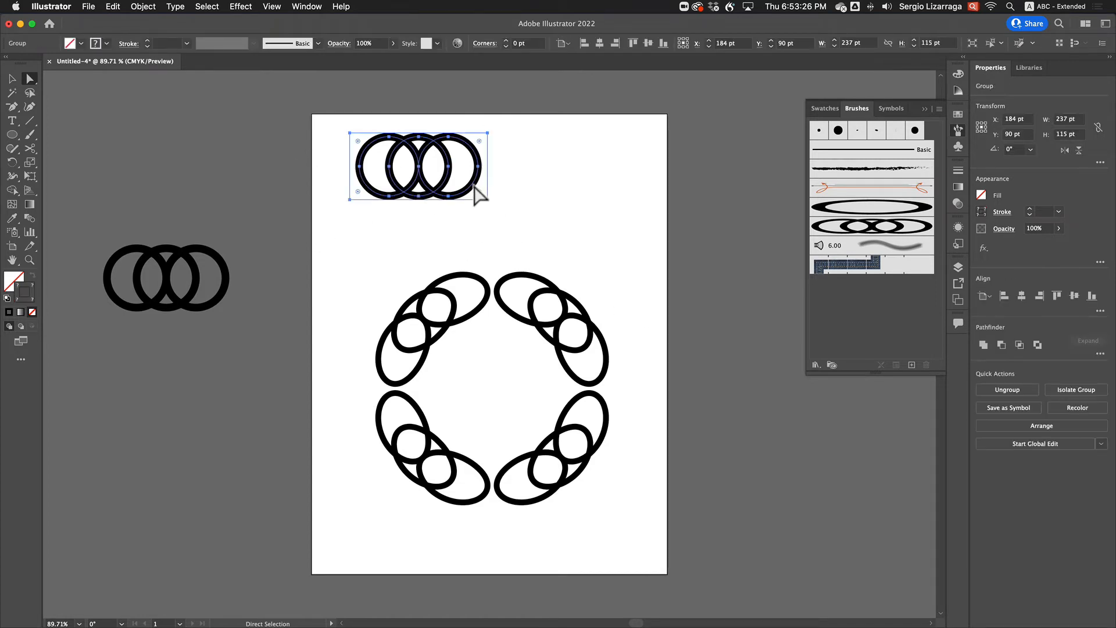
{"action": "mouse_move", "coordinate": [479, 187]}
{"action": "left_mouse_down"}
{"action": "mouse_move", "coordinate": [605, 237]}
{"action": "mouse_move", "coordinate": [857, 270]}
{"action": "left_mouse_up"}
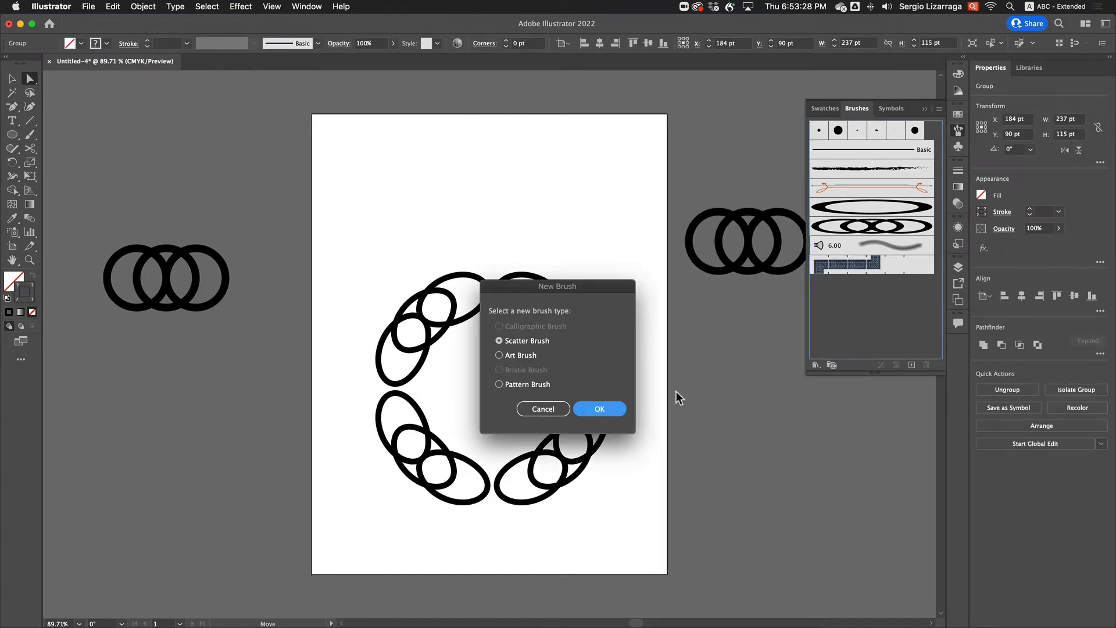
{"action": "left_click", "coordinate": [498, 356]}
{"action": "left_click", "coordinate": [598, 409]}
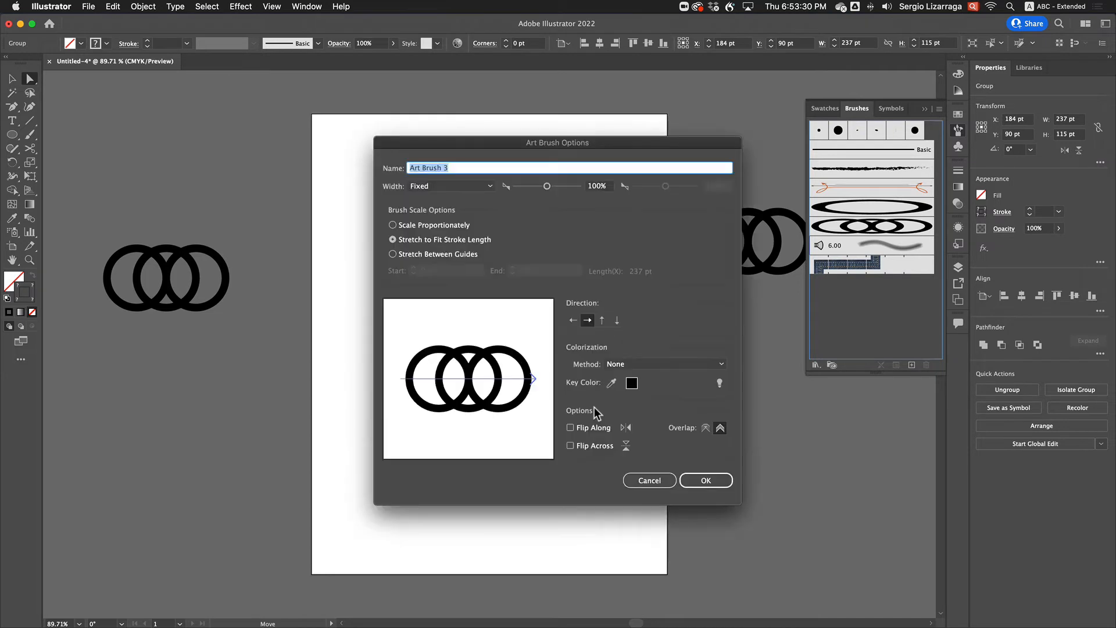
{"action": "left_click", "coordinate": [707, 480]}
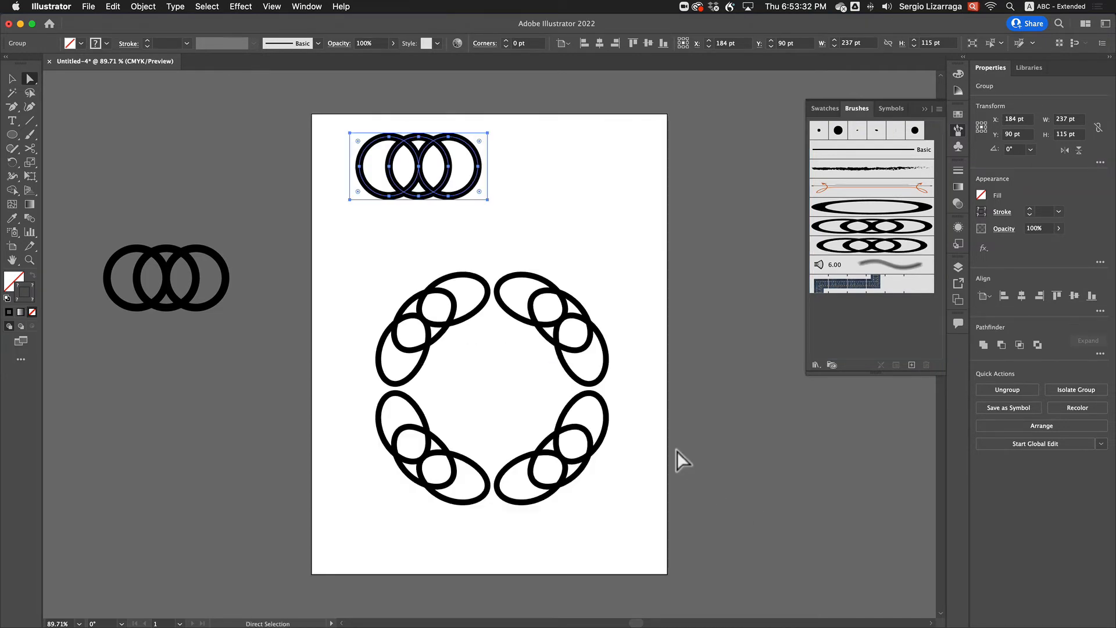
Apply the new art brush with widened spacing to the four arcs and set their stroke weight to 2 pt
{"action": "left_click_drag", "start_coordinate": [618, 527], "coordinate": [639, 539]}
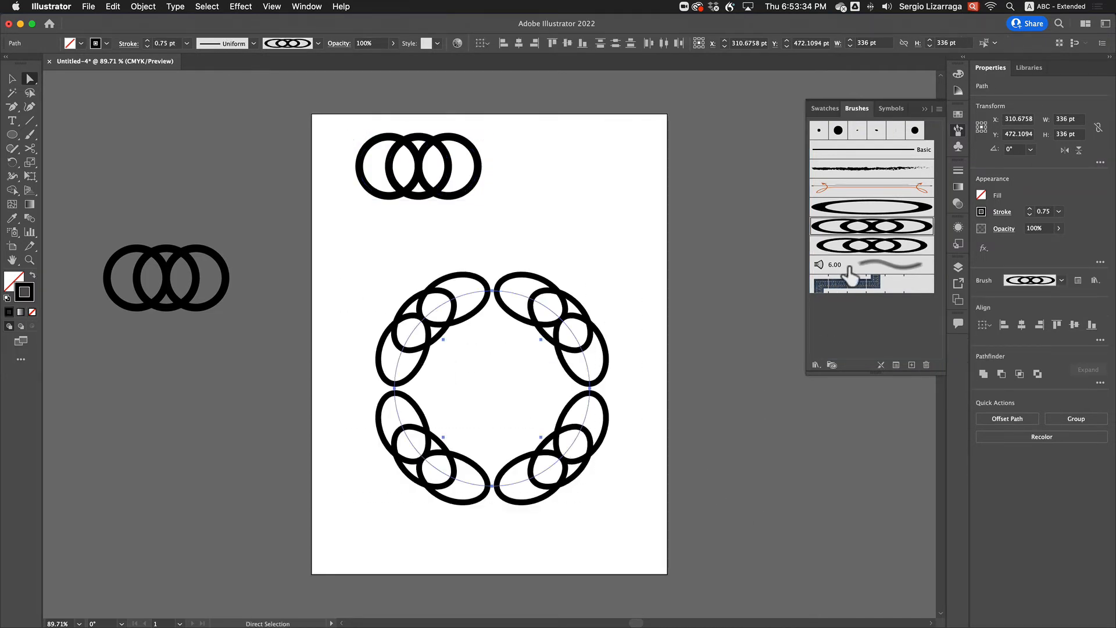
{"action": "left_click", "coordinate": [849, 247]}
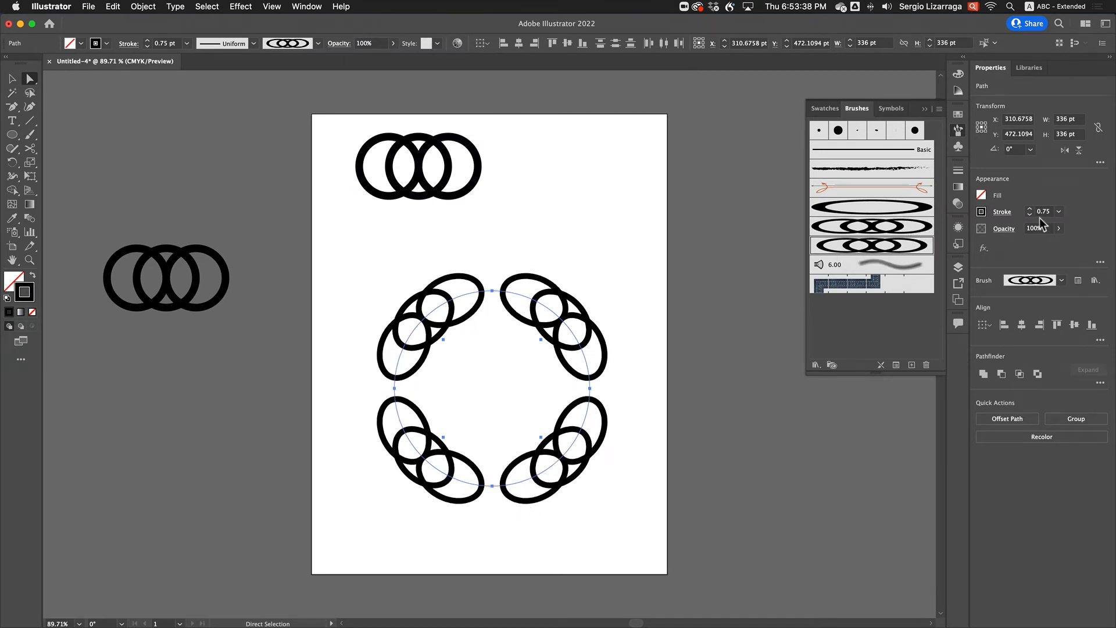
{"action": "left_click", "coordinate": [1042, 210]}
{"action": "key", "text": "Down"}
{"action": "key", "text": "Down"}
{"action": "key", "text": "Down"}
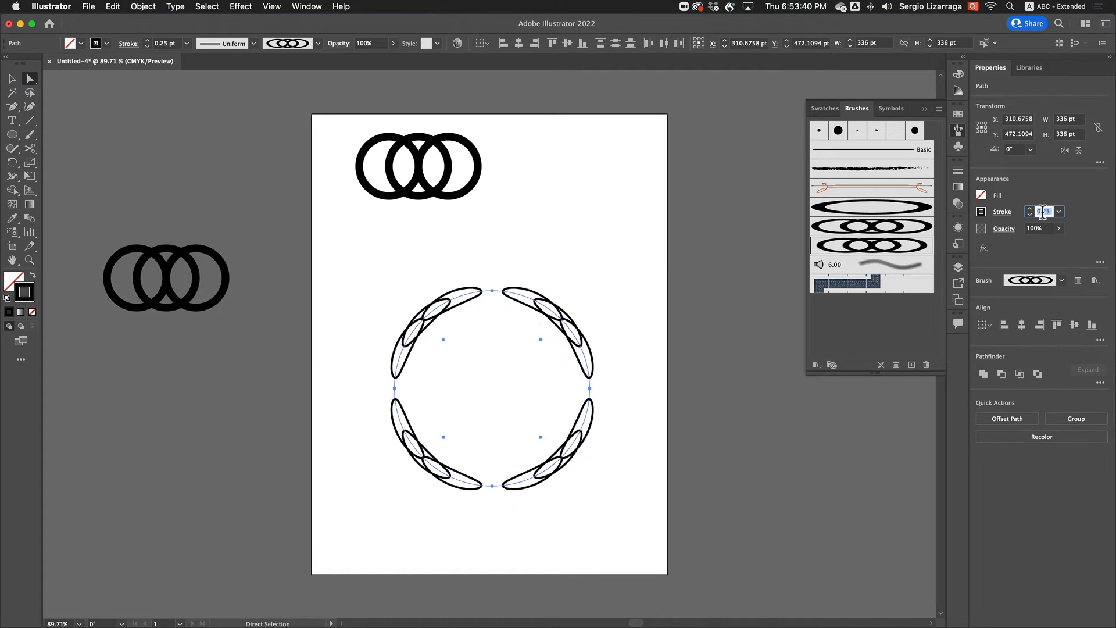
{"action": "key", "text": "Up"}
{"action": "key", "text": "Up"}
{"action": "key", "text": "Up"}
{"action": "key", "text": "Up"}
{"action": "key", "text": "Up"}
{"action": "key", "text": "Up"}
{"action": "key", "text": "Down"}
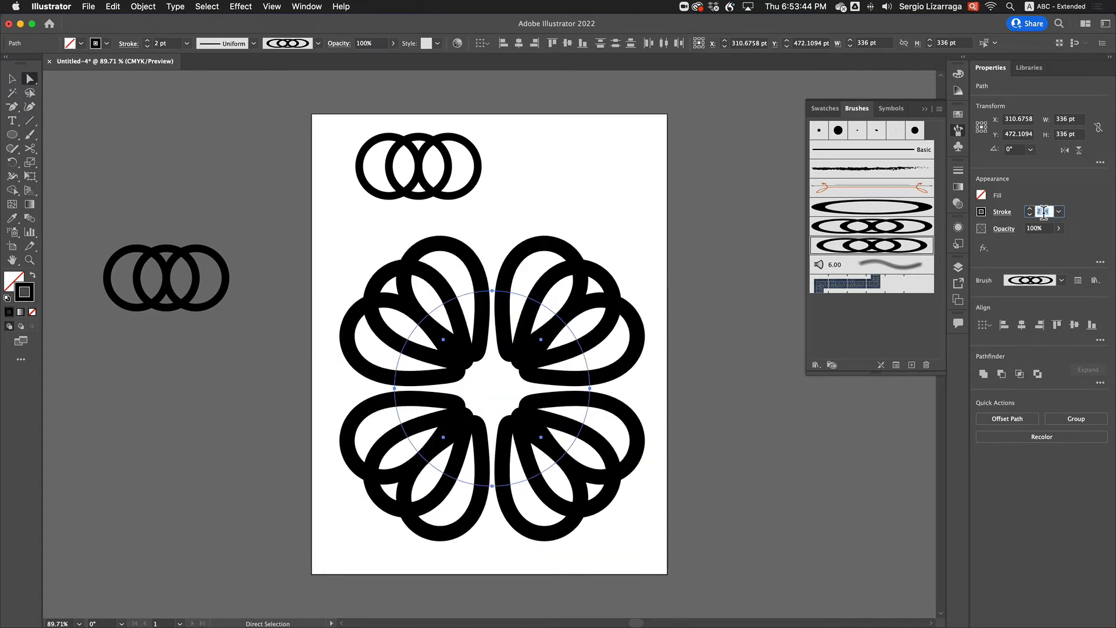
{"action": "left_click", "coordinate": [265, 198]}
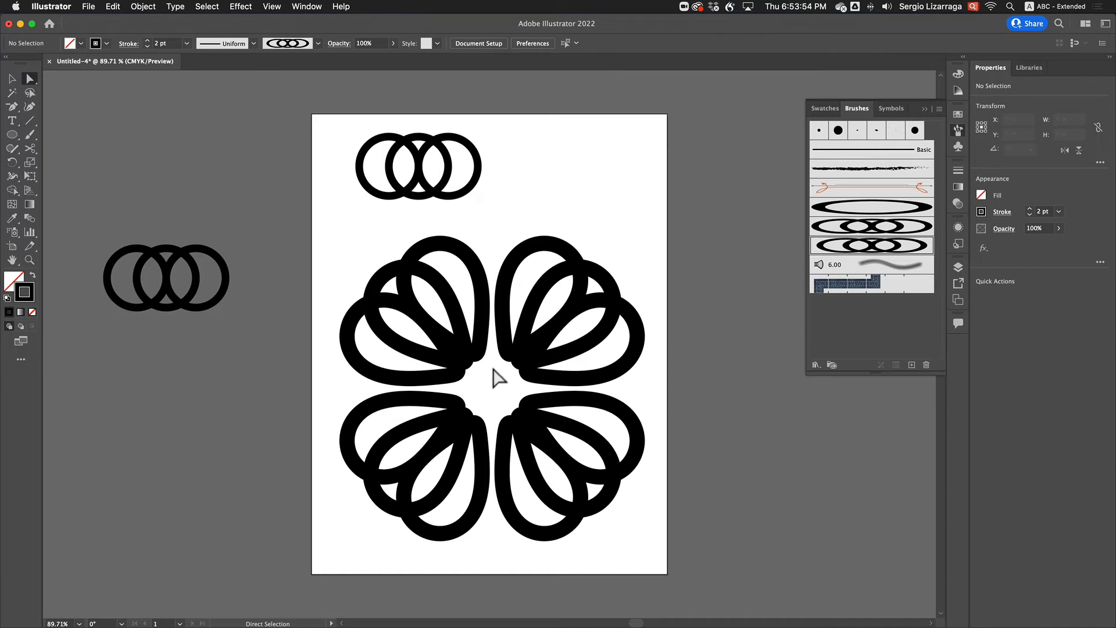
Switch to outline view and draw a horizontal line about 29 pt long below the three rings
{"action": "key", "text": "super+space"}
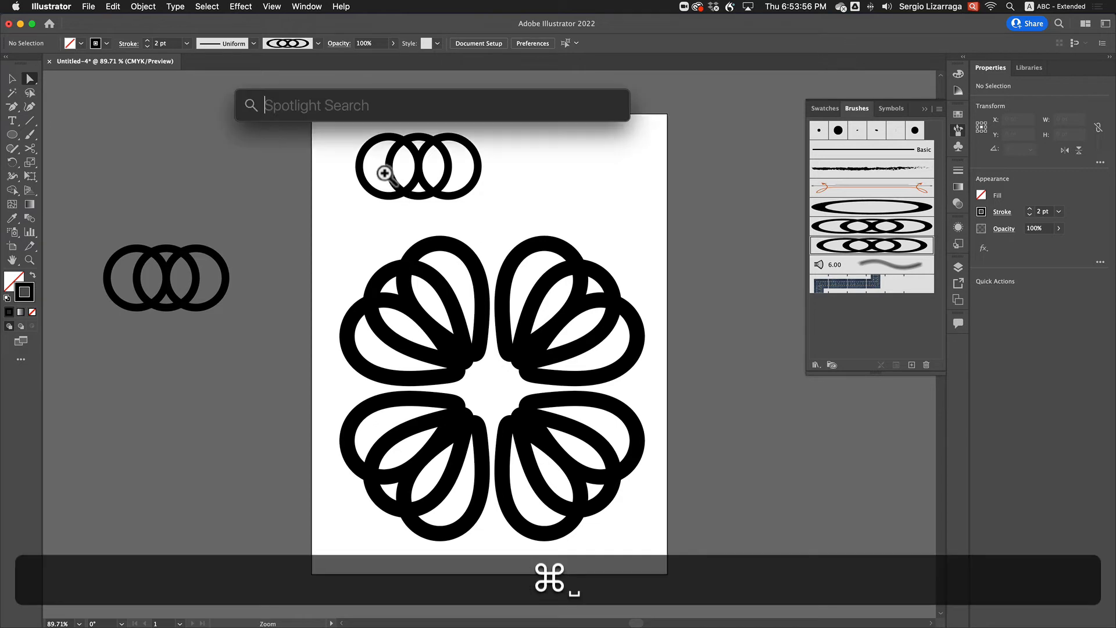
{"action": "left_click", "coordinate": [413, 196]}
{"action": "left_click_drag", "start_coordinate": [419, 196], "coordinate": [496, 319]}
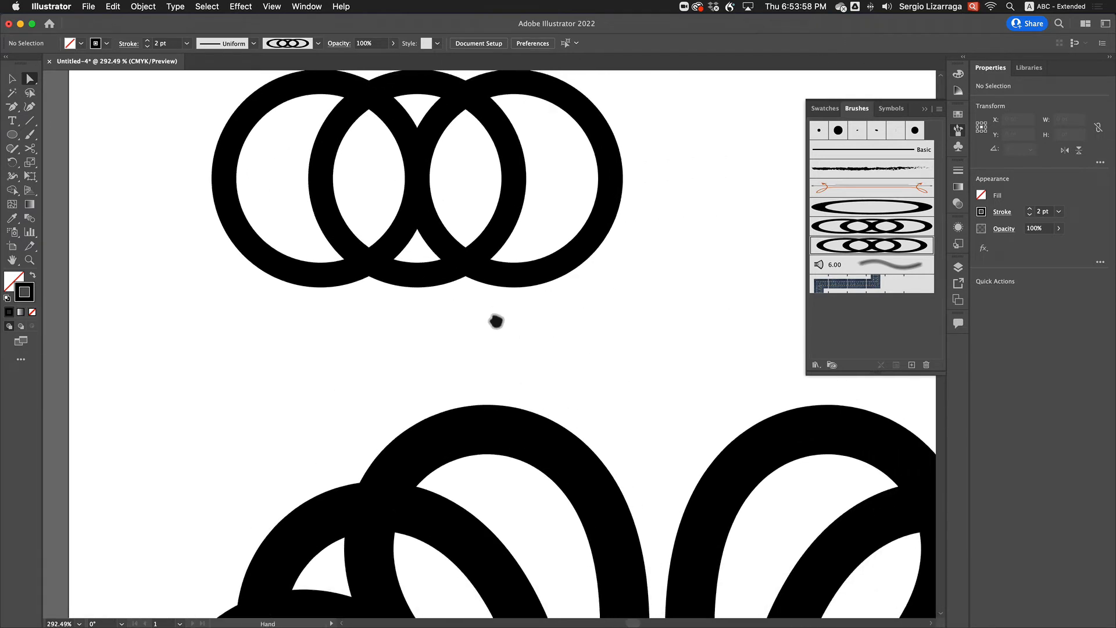
{"action": "key", "text": "super+y"}
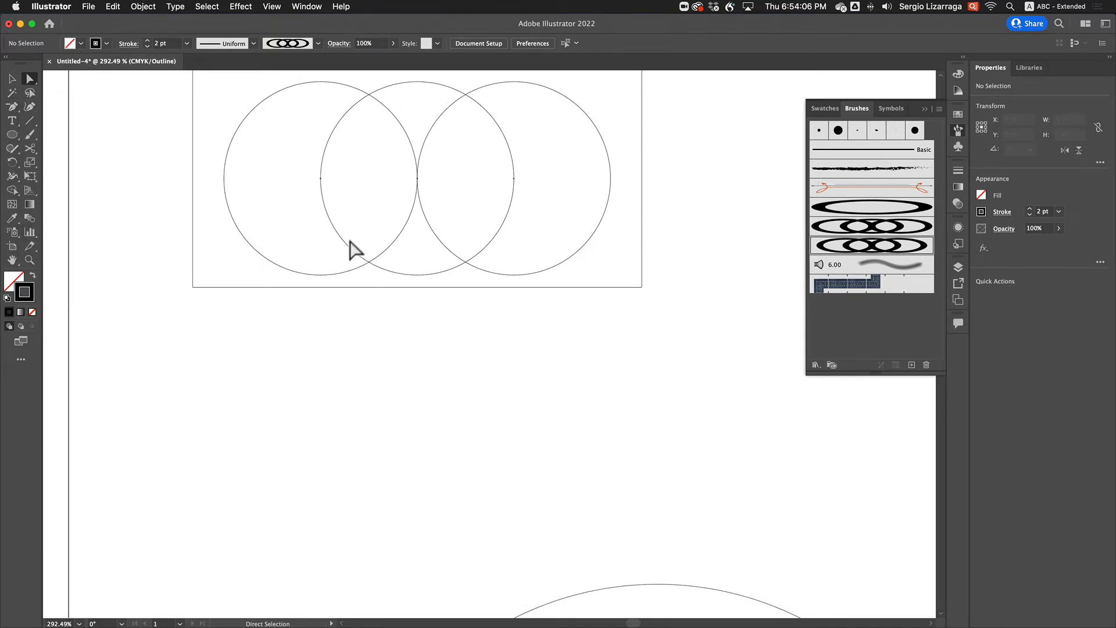
{"action": "left_click", "coordinate": [29, 120]}
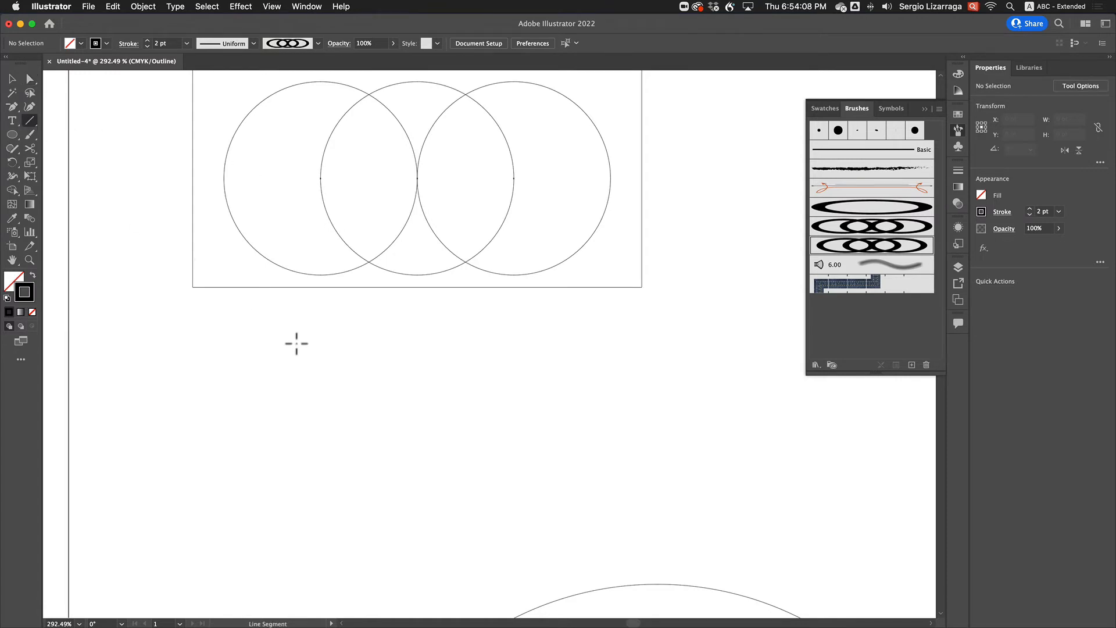
{"action": "left_click_drag", "start_coordinate": [292, 338], "coordinate": [348, 343]}
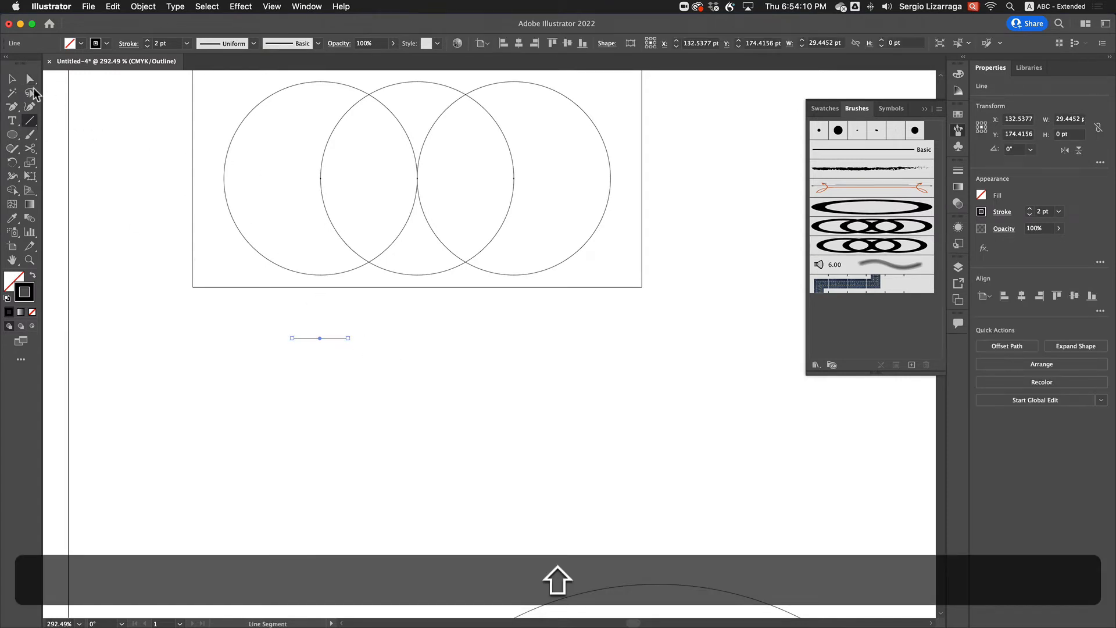
Check the ring's stroke weight and set the short line's stroke to the matching 13 pt
{"action": "left_click", "coordinate": [29, 79]}
{"action": "left_click_drag", "start_coordinate": [579, 202], "coordinate": [619, 243]}
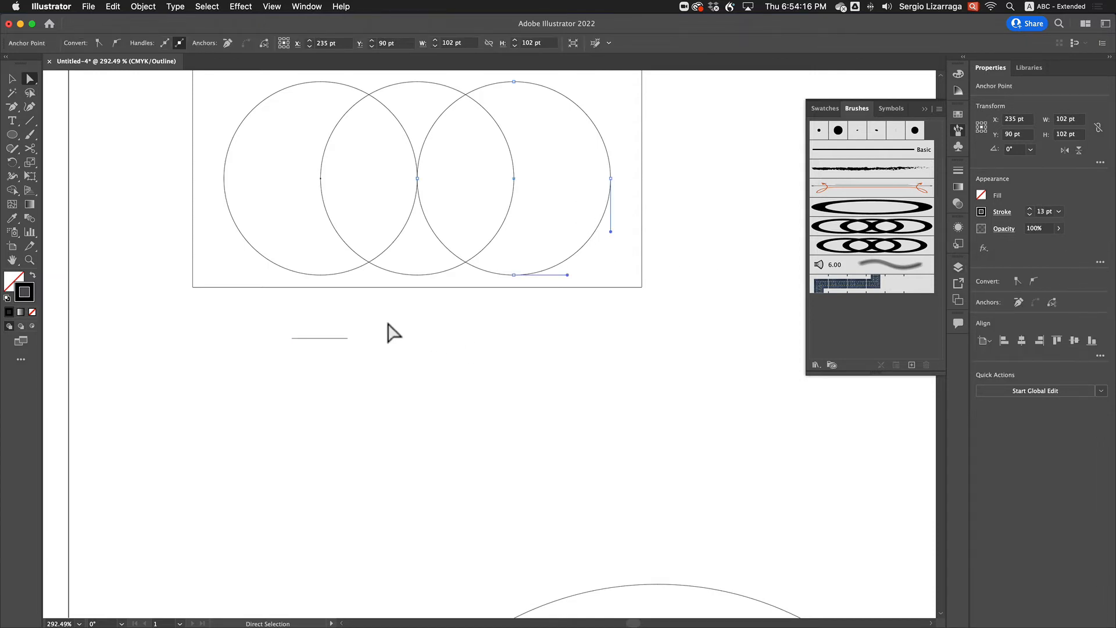
{"action": "left_click_drag", "start_coordinate": [245, 326], "coordinate": [389, 386]}
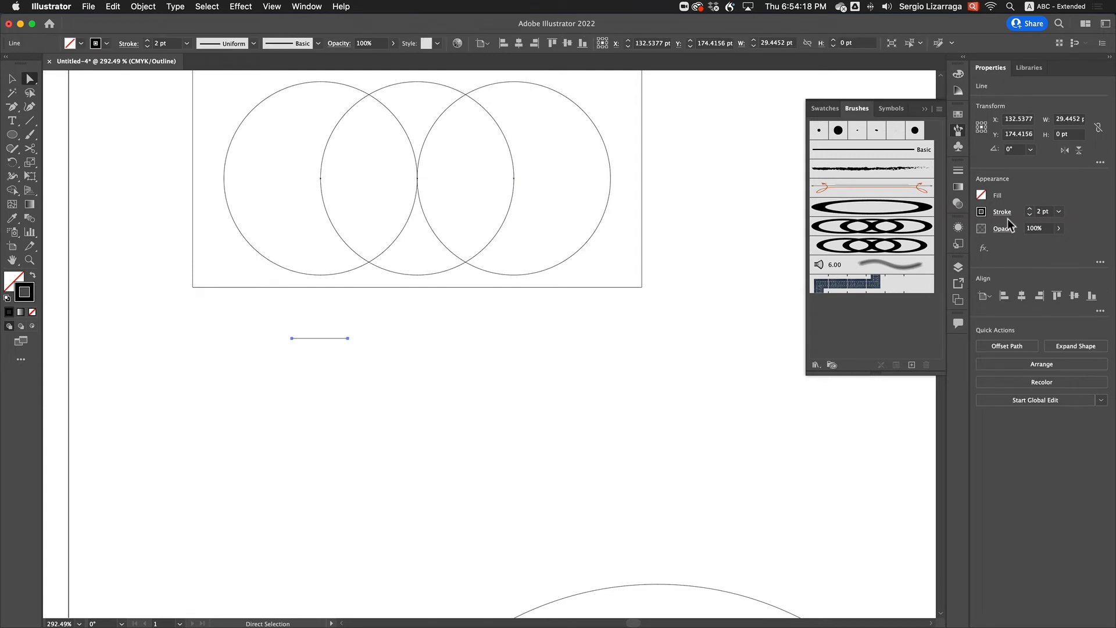
{"action": "left_click", "coordinate": [1039, 211]}
{"action": "type", "text": "13"}
{"action": "key", "text": "Return"}
Snap the line's endpoints to the bottom anchors of the two outer rings and return to preview mode
{"action": "left_click_drag", "start_coordinate": [348, 338], "coordinate": [514, 275]}
{"action": "left_click", "coordinate": [449, 368]}
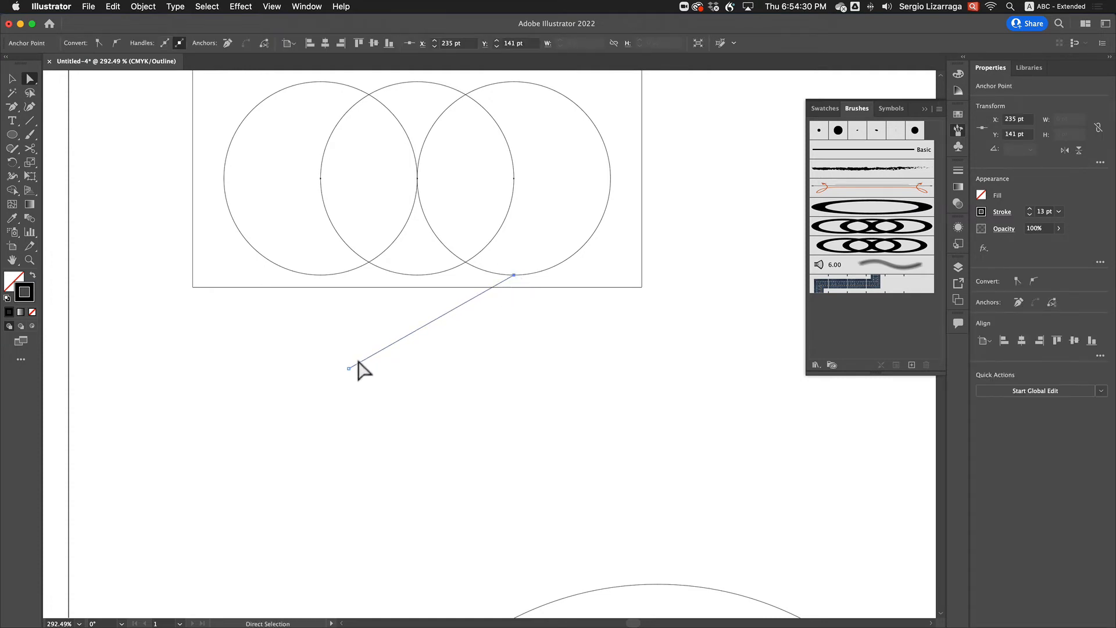
{"action": "left_click_drag", "start_coordinate": [349, 368], "coordinate": [319, 281]}
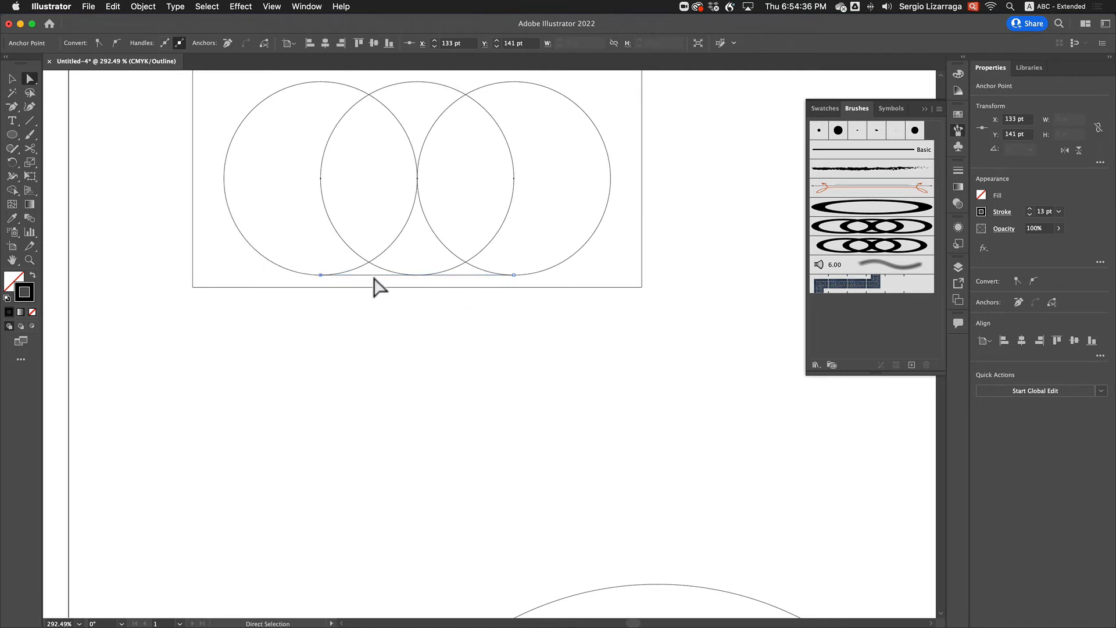
{"action": "key", "text": "super"}
{"action": "key", "text": "super+y"}
{"action": "left_click", "coordinate": [583, 288]}
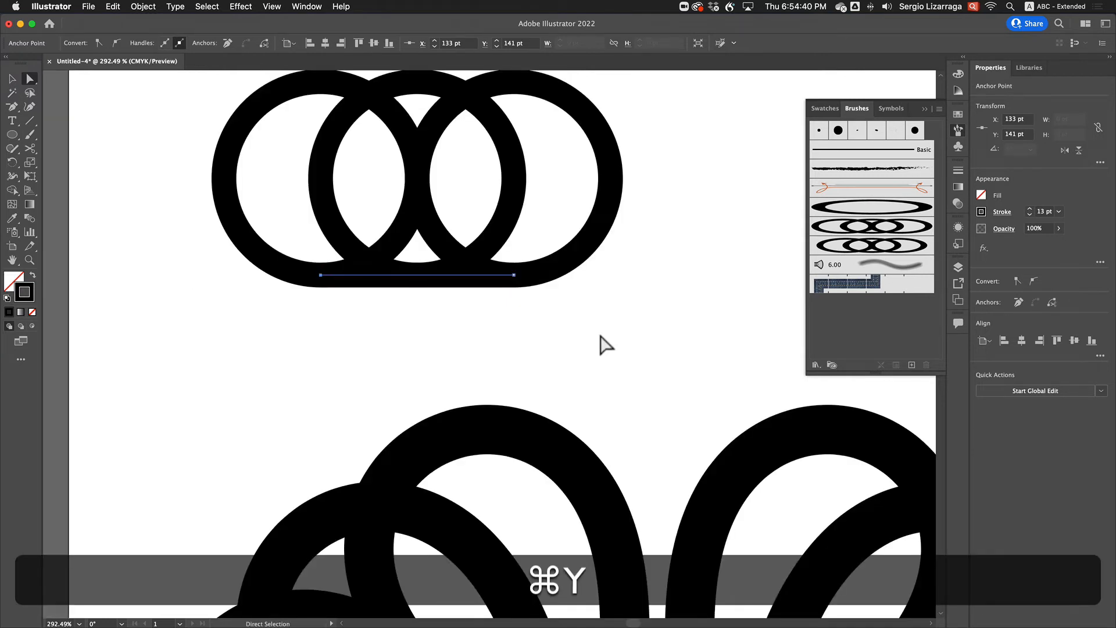
Create another art brush from the three rings joined by the bottom line, keeping the default brush options
{"action": "scroll", "coordinate": [613, 357], "scroll_direction": "up", "scroll_amount": 2}
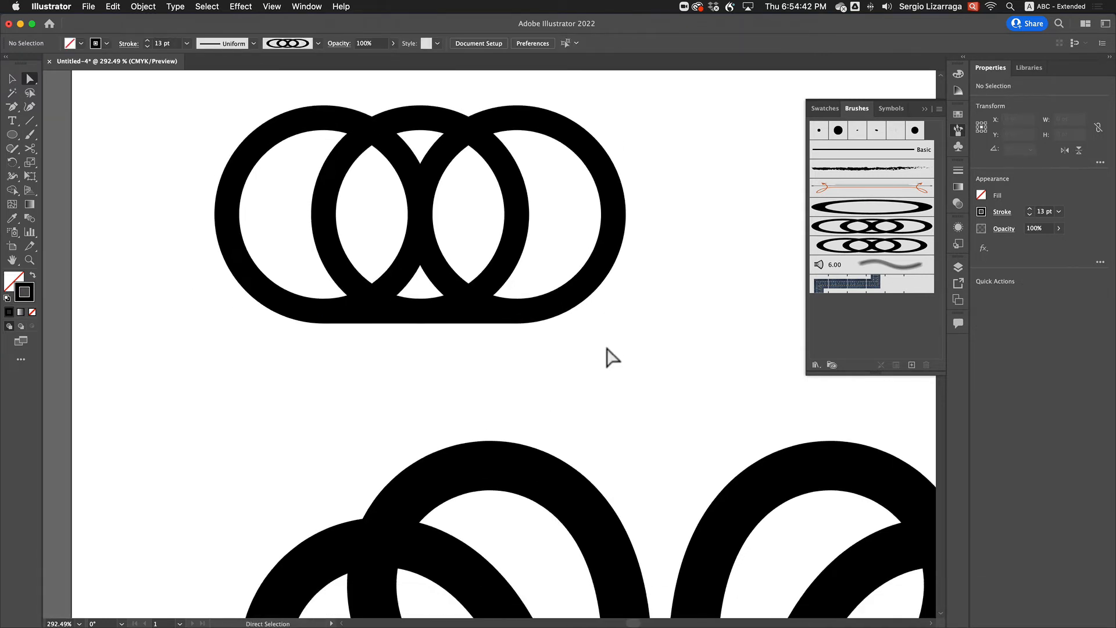
{"action": "scroll", "coordinate": [607, 356], "scroll_direction": "down", "scroll_amount": 5}
{"action": "scroll", "coordinate": [607, 351], "scroll_direction": "up", "scroll_amount": 3}
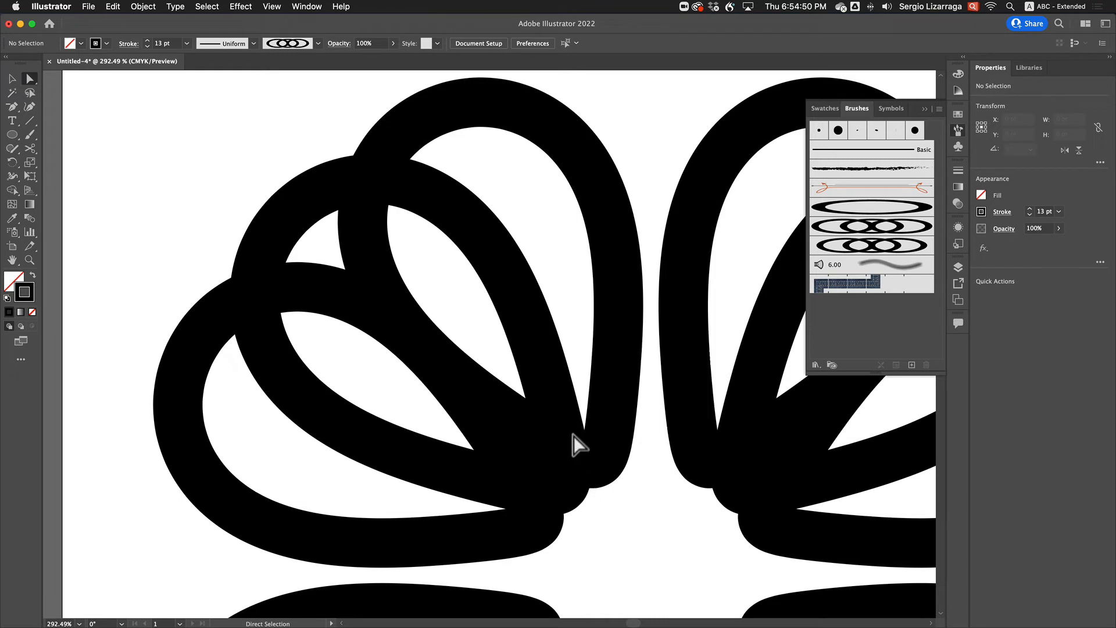
{"action": "scroll", "coordinate": [574, 435], "scroll_direction": "down", "scroll_amount": 5}
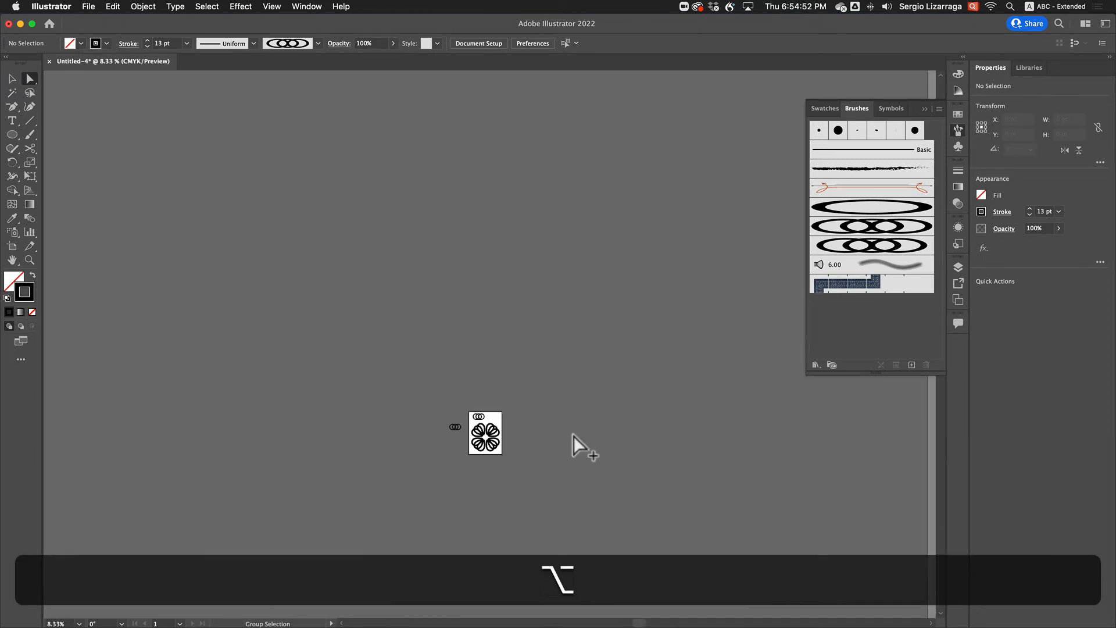
{"action": "key", "text": "super+0"}
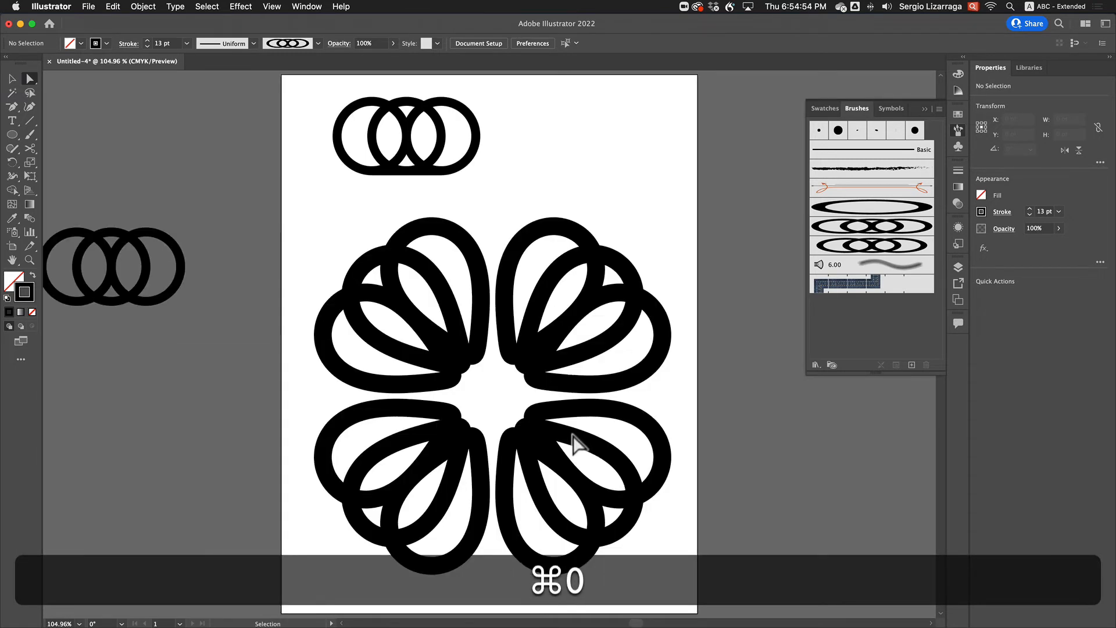
{"action": "mouse_move", "coordinate": [300, 91]}
{"action": "left_mouse_down"}
{"action": "mouse_move", "coordinate": [515, 185]}
{"action": "mouse_move", "coordinate": [828, 294]}
{"action": "mouse_move", "coordinate": [818, 266]}
{"action": "left_mouse_up"}
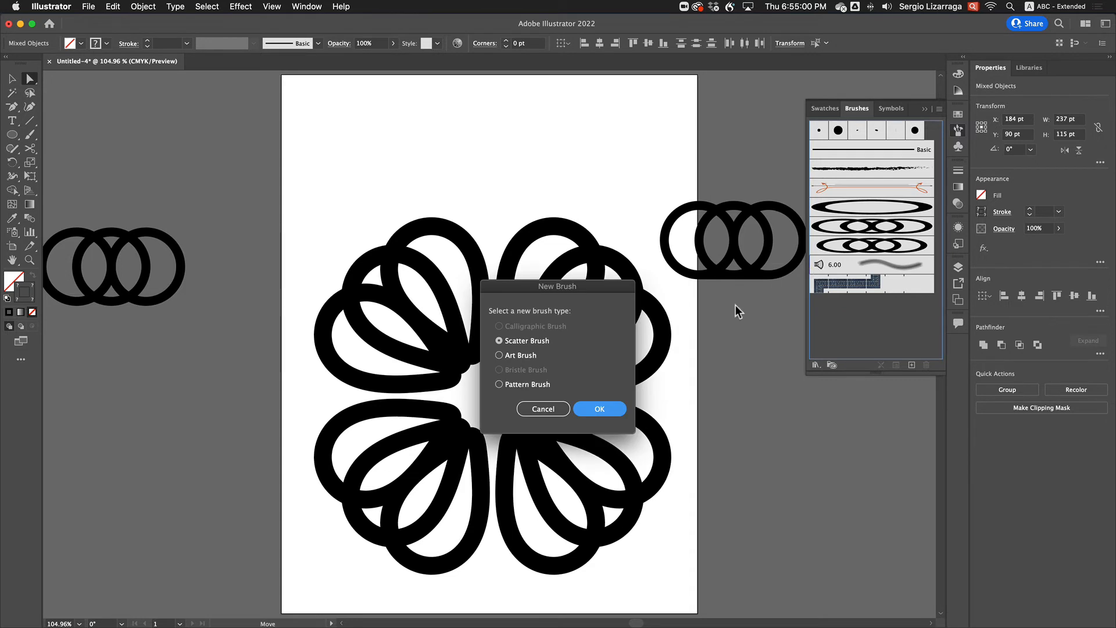
{"action": "left_click", "coordinate": [514, 357]}
{"action": "left_click", "coordinate": [598, 409]}
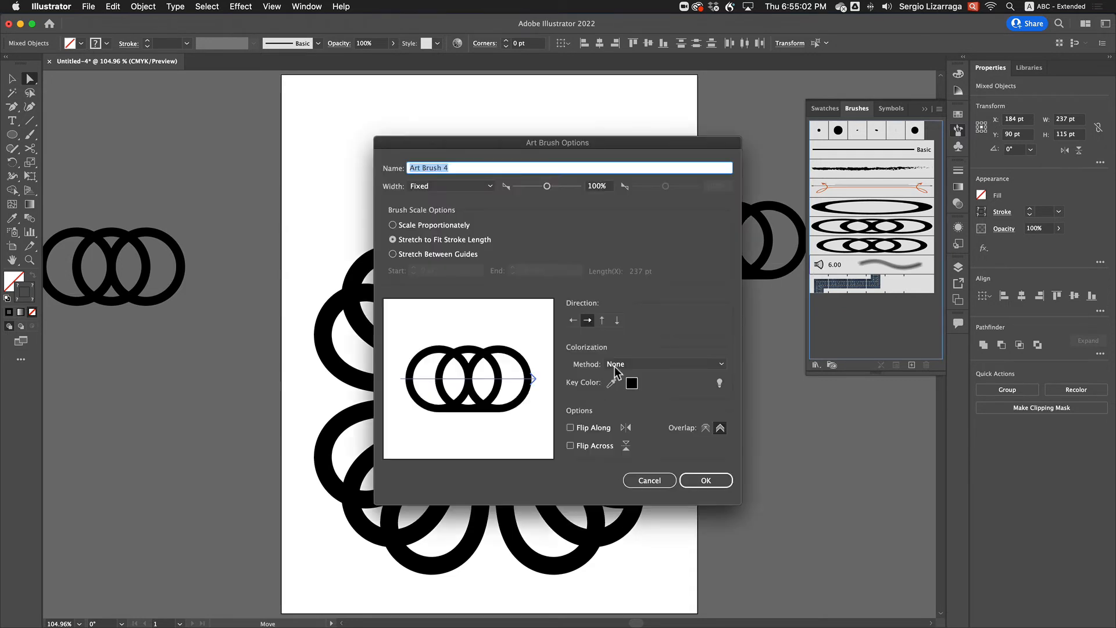
{"action": "left_click", "coordinate": [706, 481]}
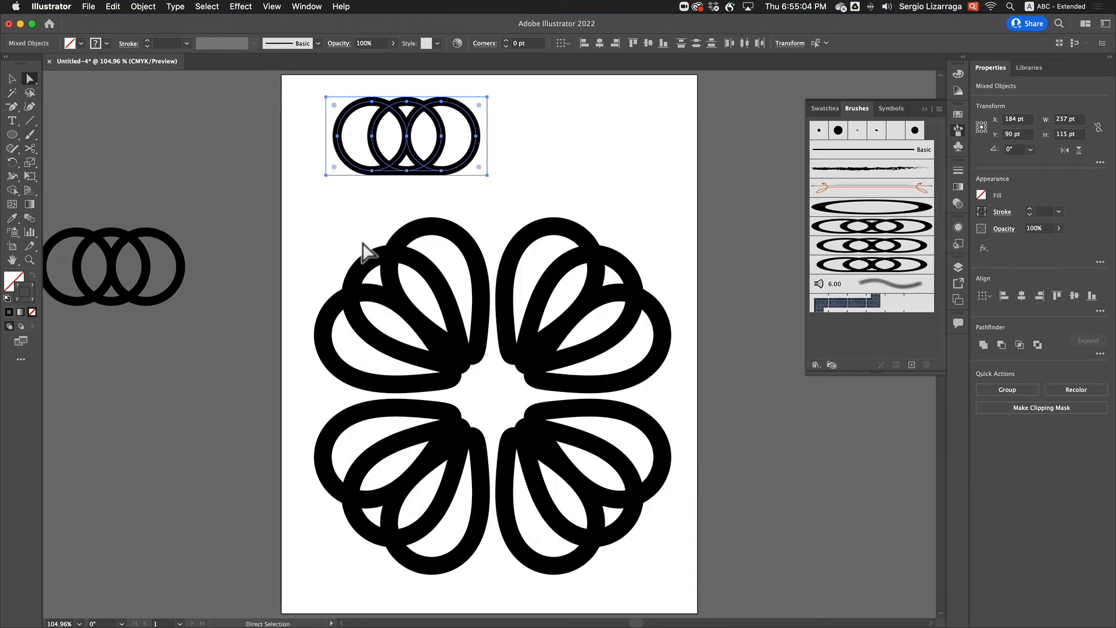
Apply the new art brush with the connecting bottom line to the four arcs and deselect them
{"action": "left_click_drag", "start_coordinate": [603, 512], "coordinate": [700, 591]}
{"action": "left_click", "coordinate": [867, 267]}
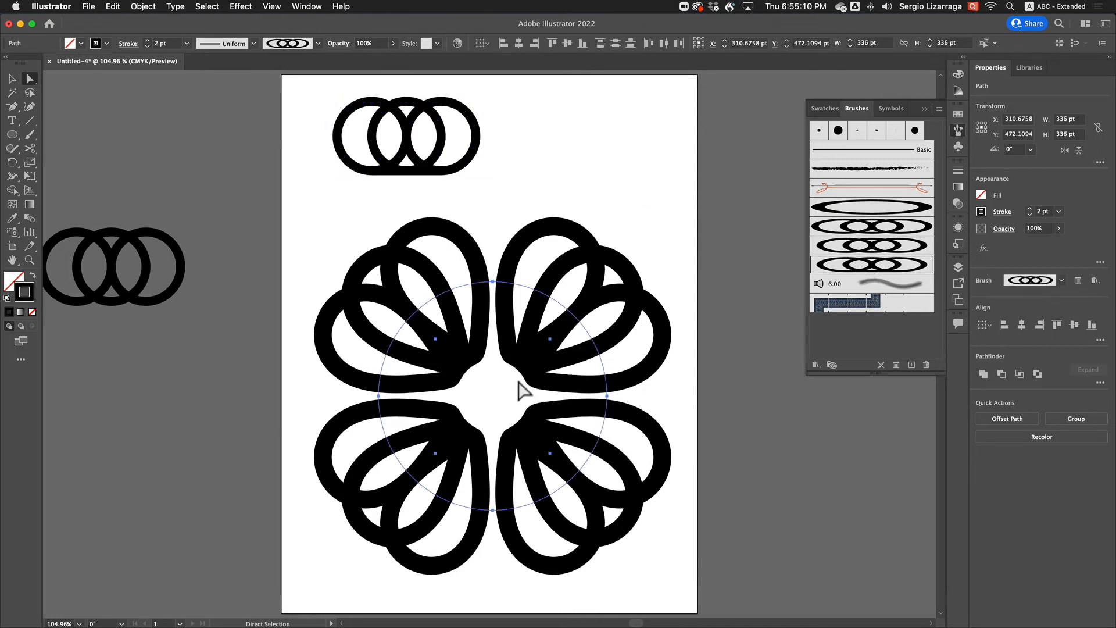
{"action": "left_click", "coordinate": [615, 201]}
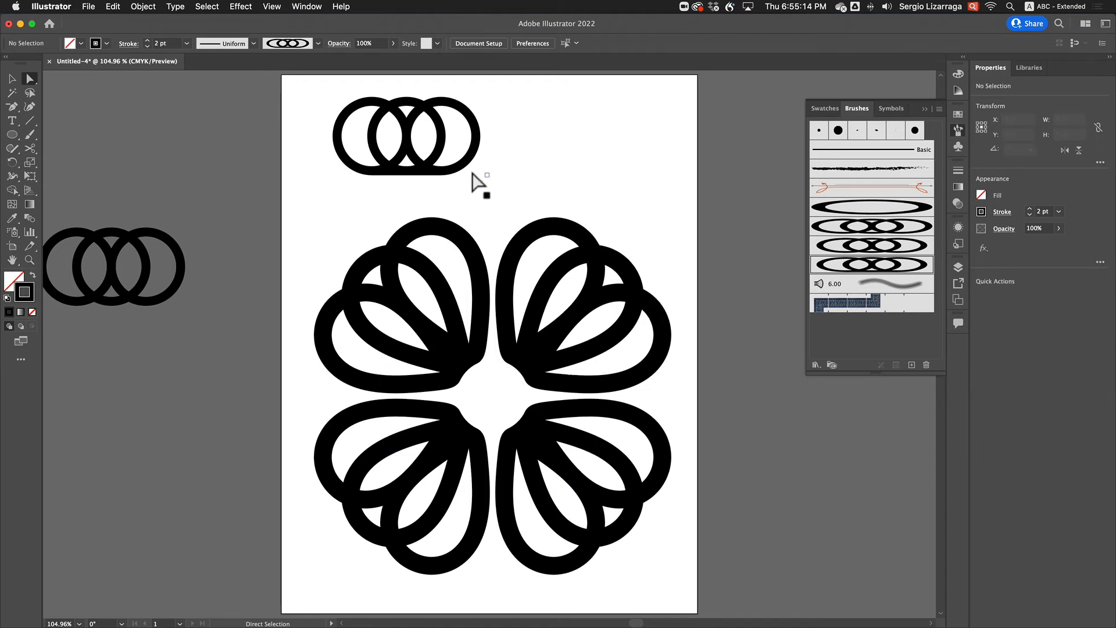
Move the three rings with the bottom line off the artboard, above the other source rings on the canvas
{"action": "left_click_drag", "start_coordinate": [302, 95], "coordinate": [168, 158]}
{"action": "left_click", "coordinate": [487, 192]}
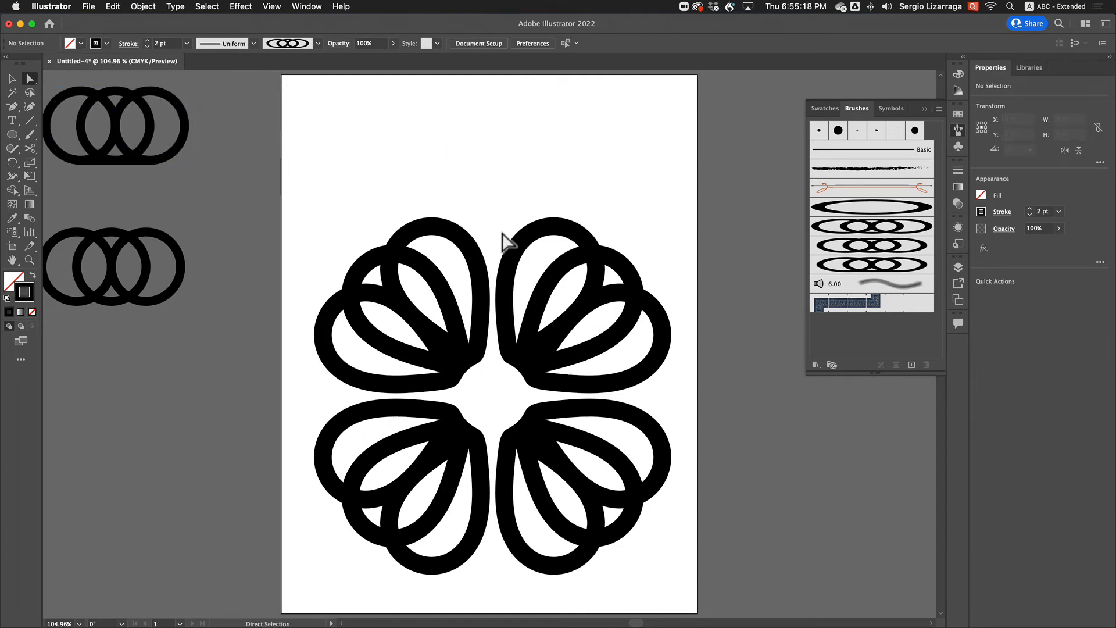
Expand the appearance of the four brushed arcs into editable paths and deselect them
{"action": "left_click", "coordinate": [461, 237], "text": "super"}
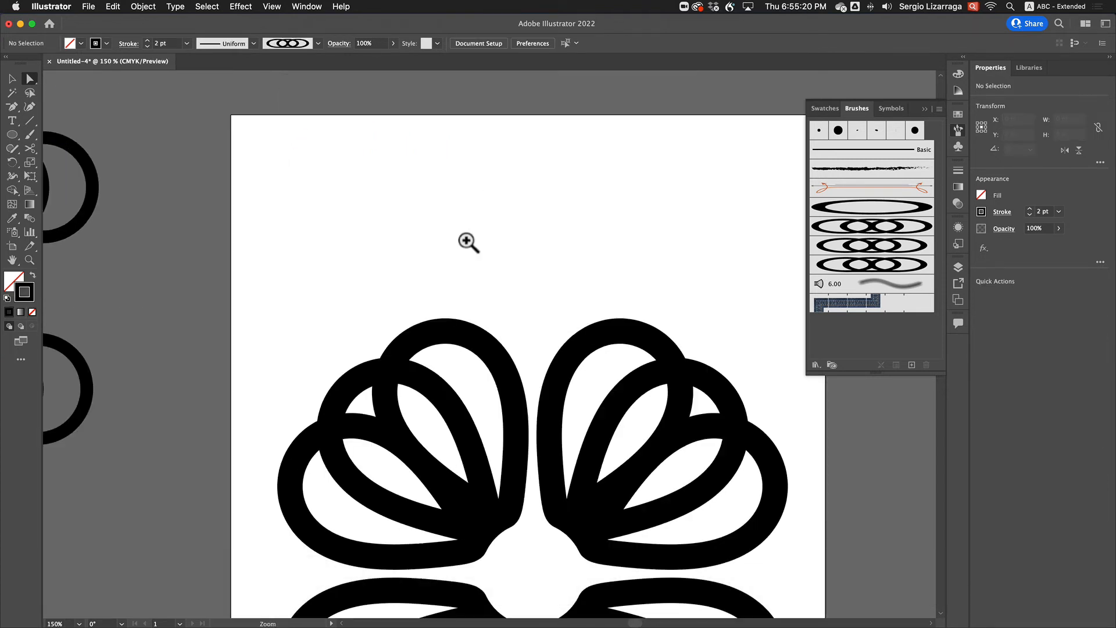
{"action": "key", "text": "alt+super+space"}
{"action": "left_click", "coordinate": [505, 303], "text": "alt+super"}
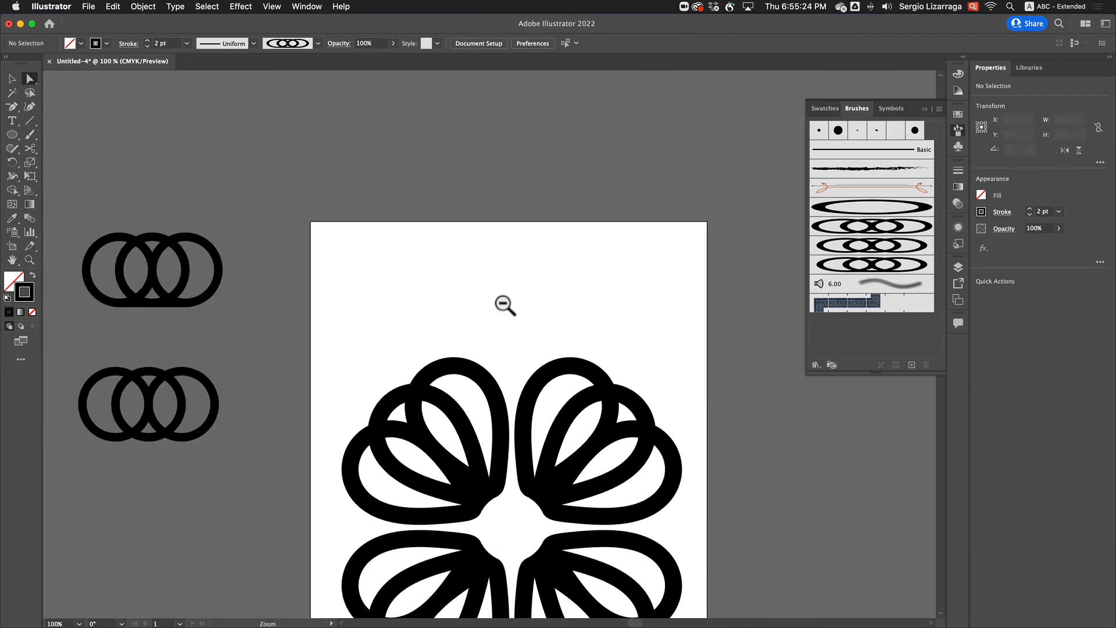
{"action": "left_click_drag", "start_coordinate": [494, 219], "coordinate": [486, 161]}
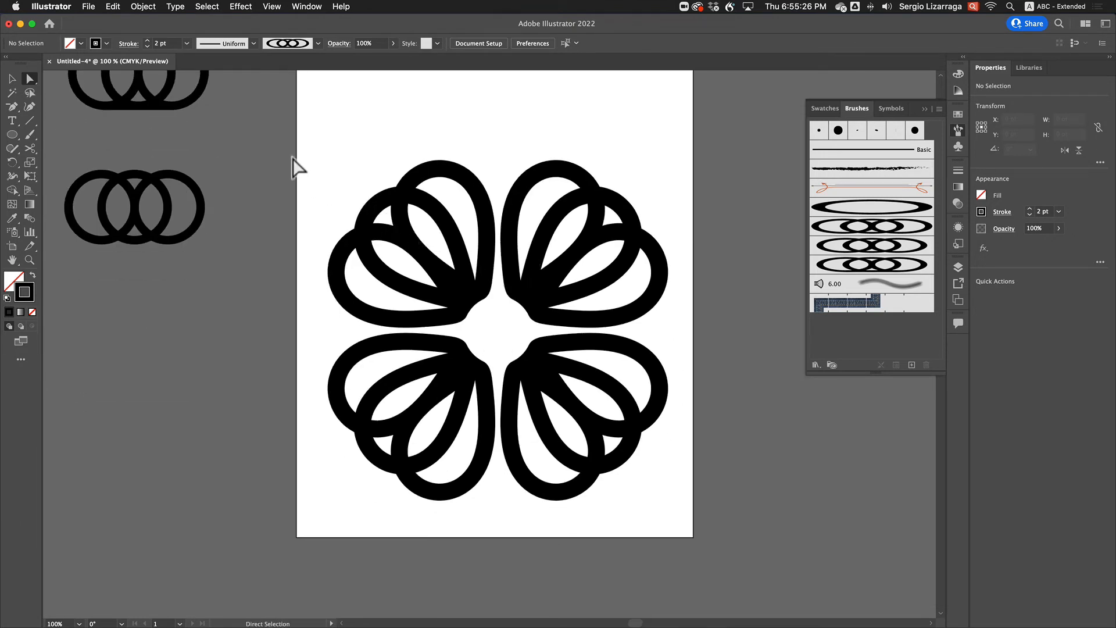
{"action": "left_click_drag", "start_coordinate": [676, 431], "coordinate": [735, 542]}
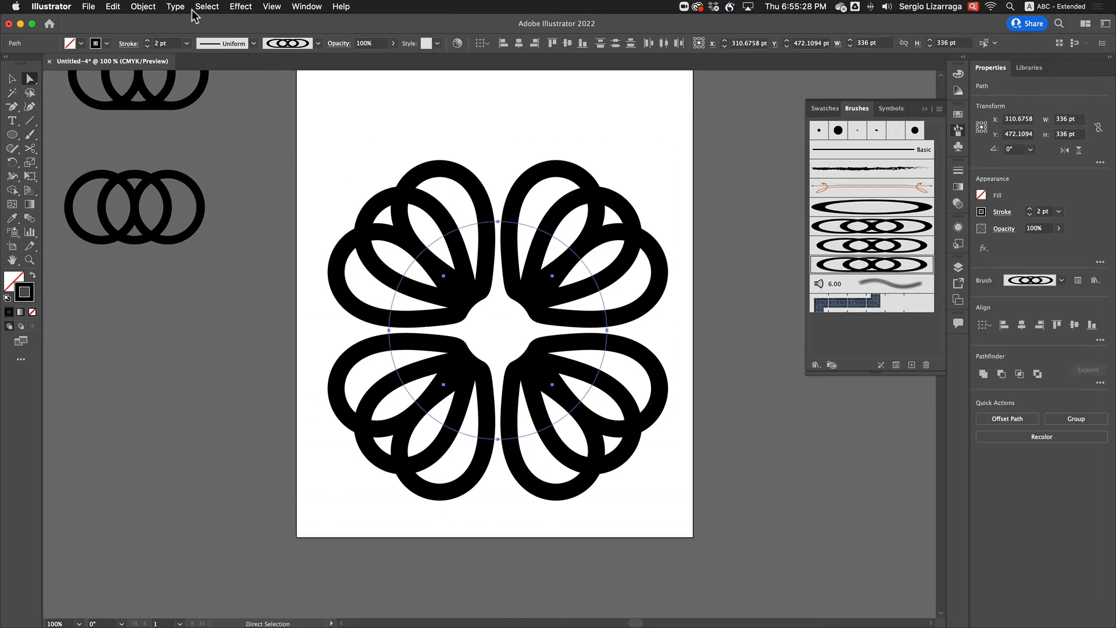
{"action": "left_click", "coordinate": [141, 7]}
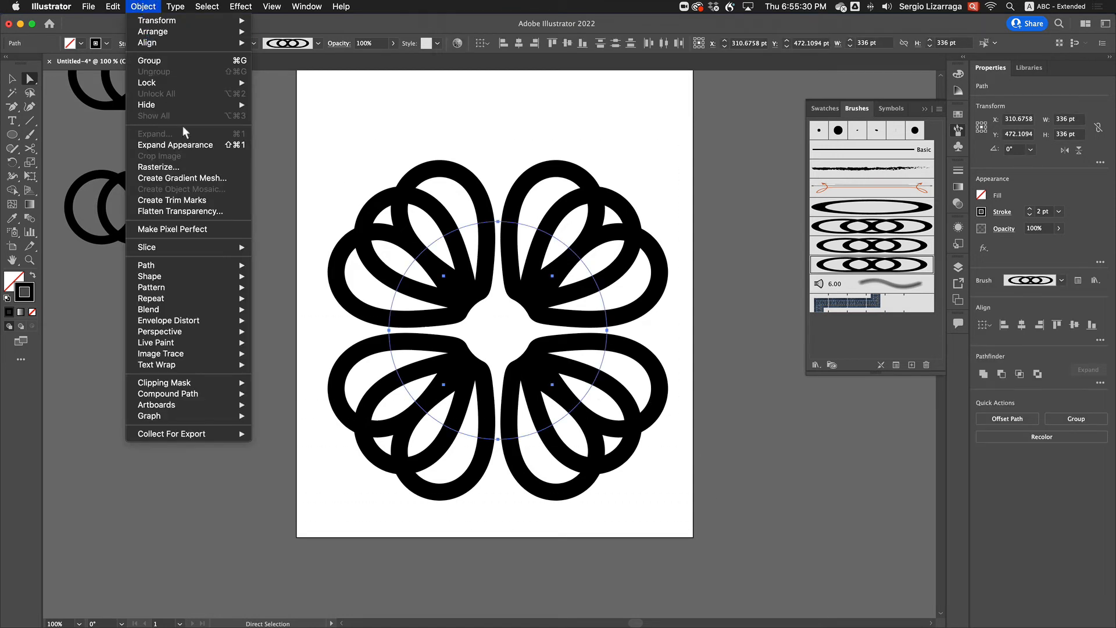
{"action": "left_click", "coordinate": [181, 146]}
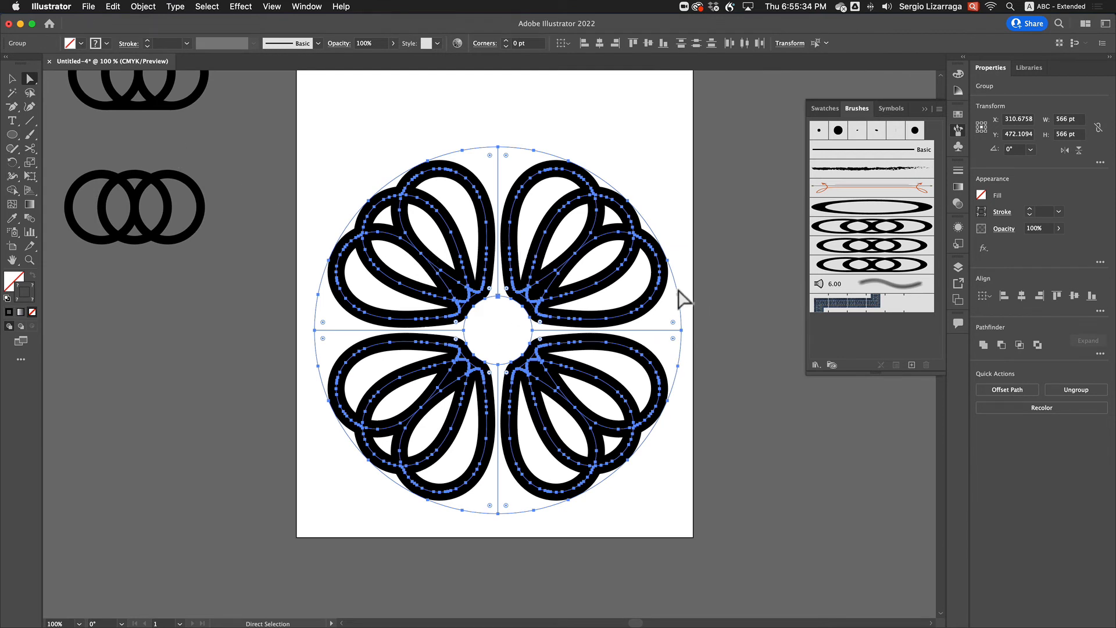
{"action": "left_click", "coordinate": [687, 262]}
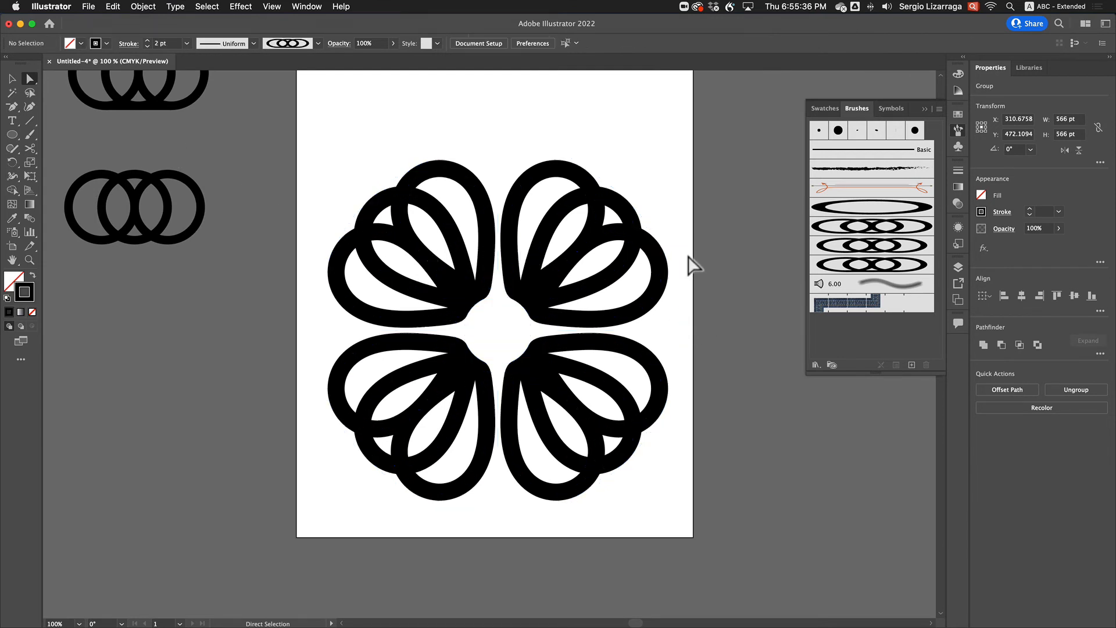
Select an invisible bounding path around the expanded pattern, extend the selection to everything with the same appearance, and delete it
{"action": "left_click_drag", "start_coordinate": [488, 130], "coordinate": [512, 170]}
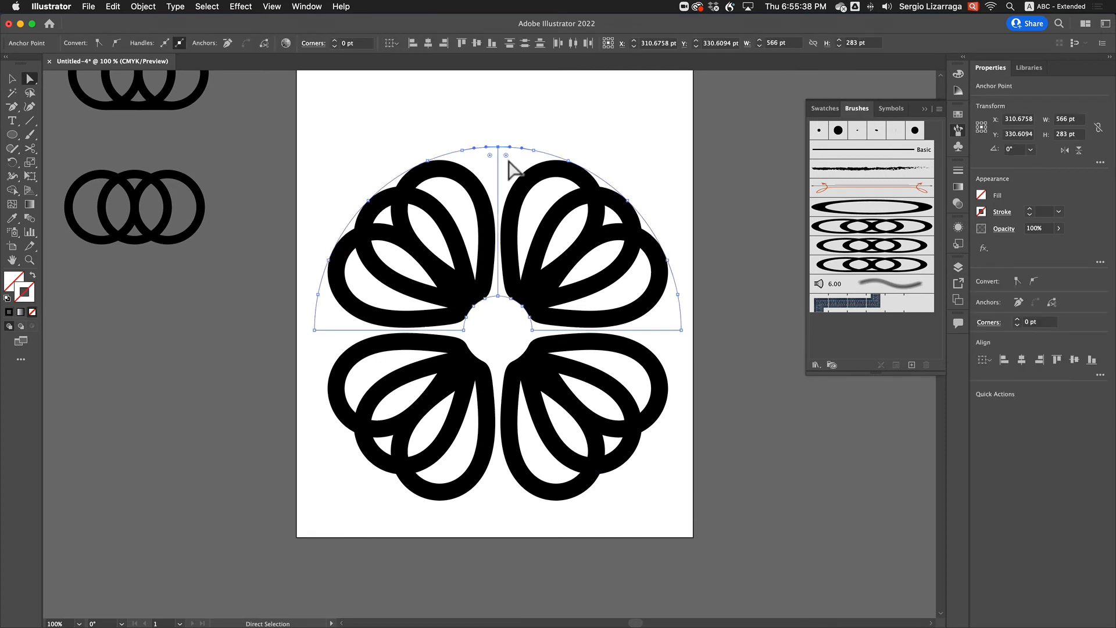
{"action": "left_click", "coordinate": [208, 7]}
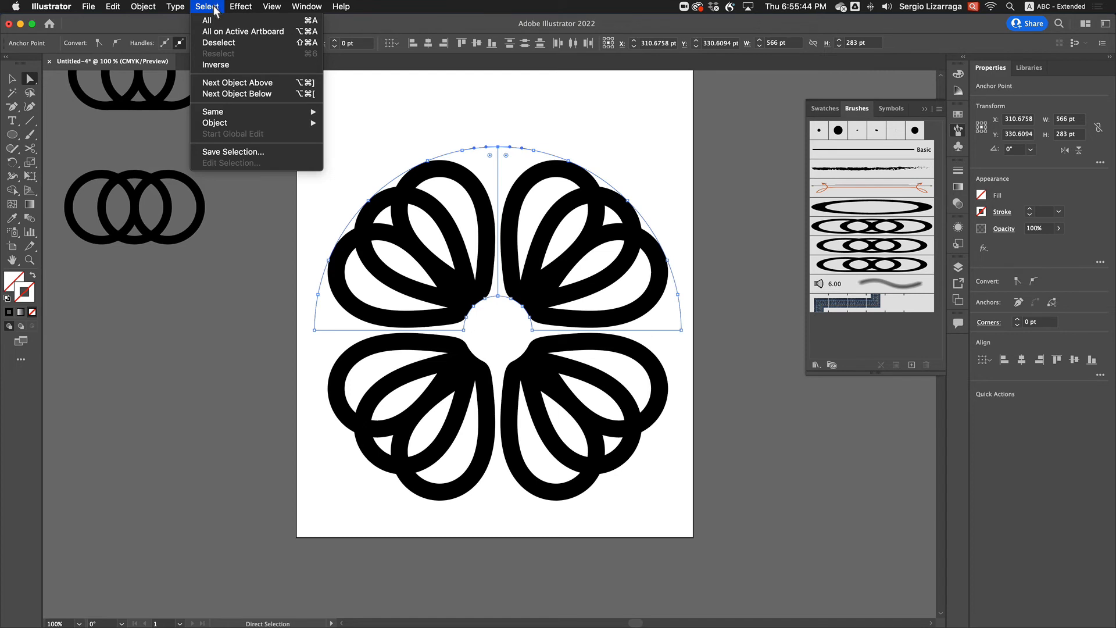
{"action": "mouse_move", "coordinate": [230, 112]}
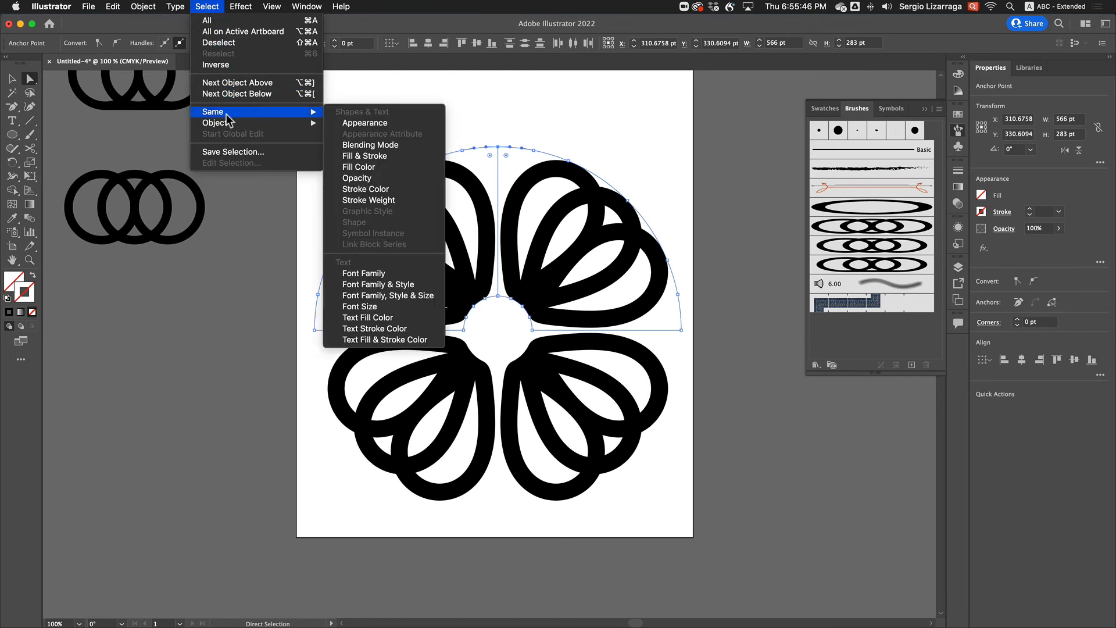
{"action": "left_click", "coordinate": [381, 124]}
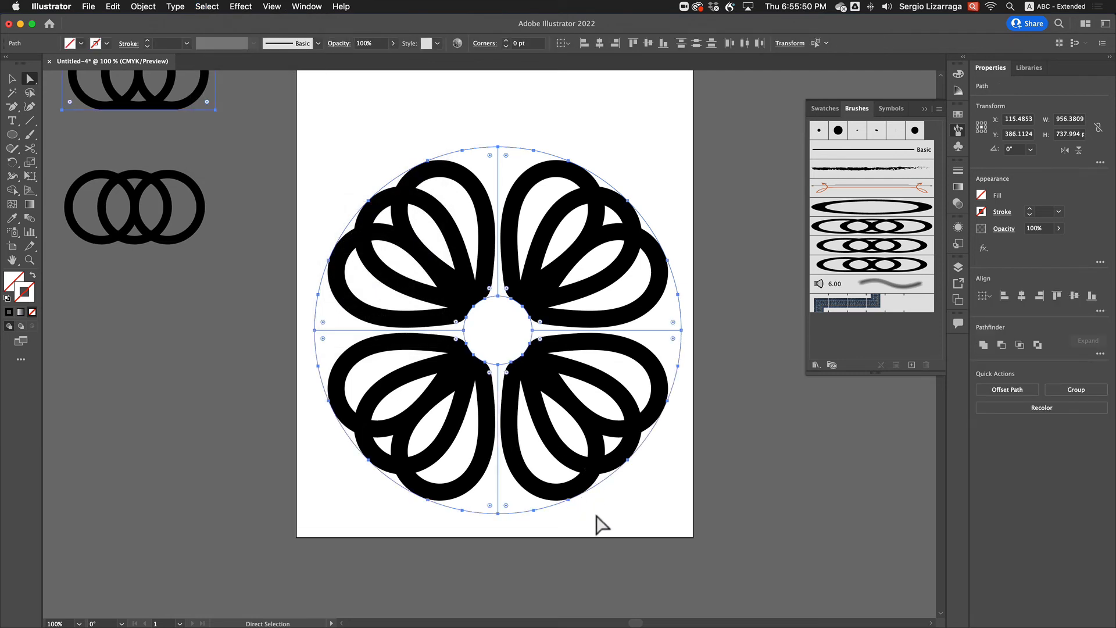
{"action": "key", "text": "BackSpace"}
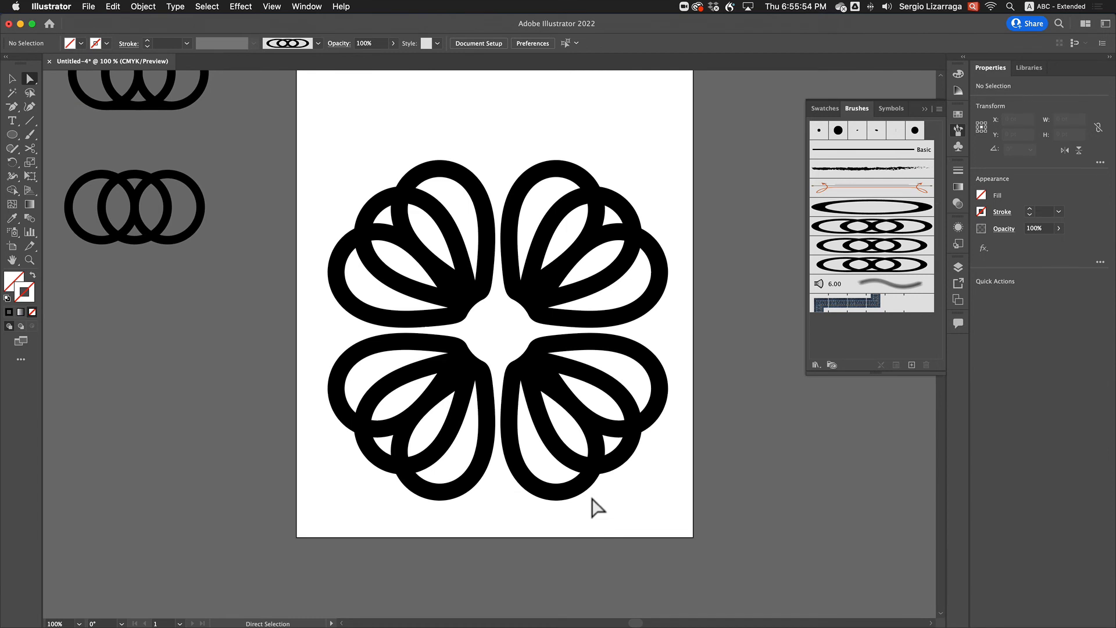
Select the whole expanded pattern, hide the selection edges, and try stroke weights from 0.75 to 61 pt, ending at 14 pt
{"action": "left_click_drag", "start_coordinate": [308, 134], "coordinate": [691, 558]}
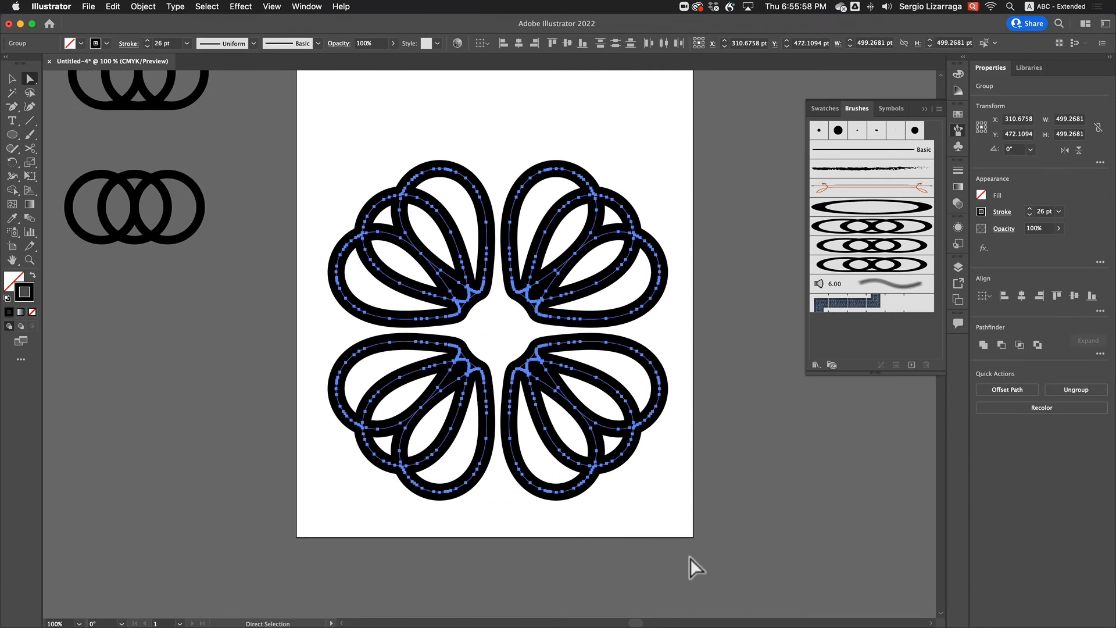
{"action": "key", "text": "super+h"}
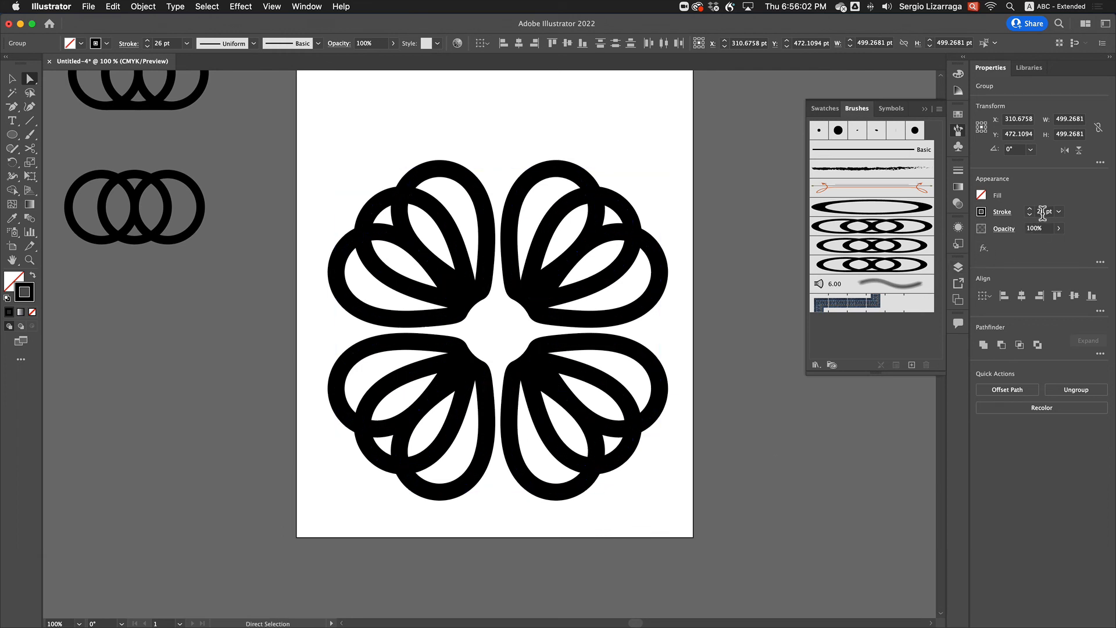
{"action": "scroll", "coordinate": [1044, 213], "scroll_direction": "down", "scroll_amount": 13}
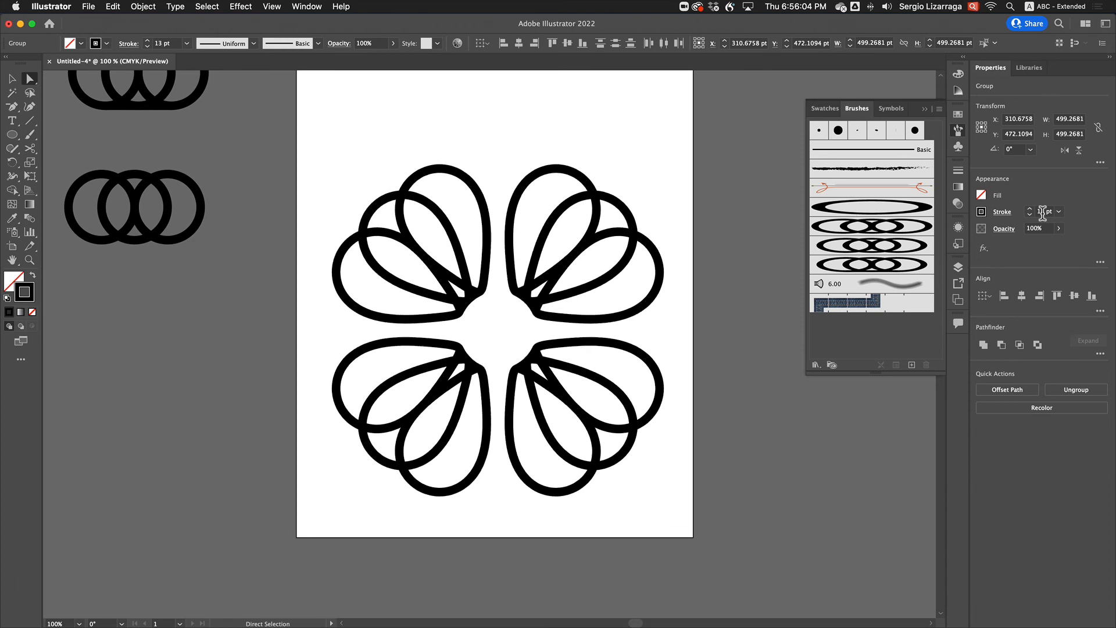
{"action": "scroll", "coordinate": [1043, 213], "scroll_direction": "down", "scroll_amount": 9}
{"action": "scroll", "coordinate": [1043, 213], "scroll_direction": "down", "scroll_amount": 3}
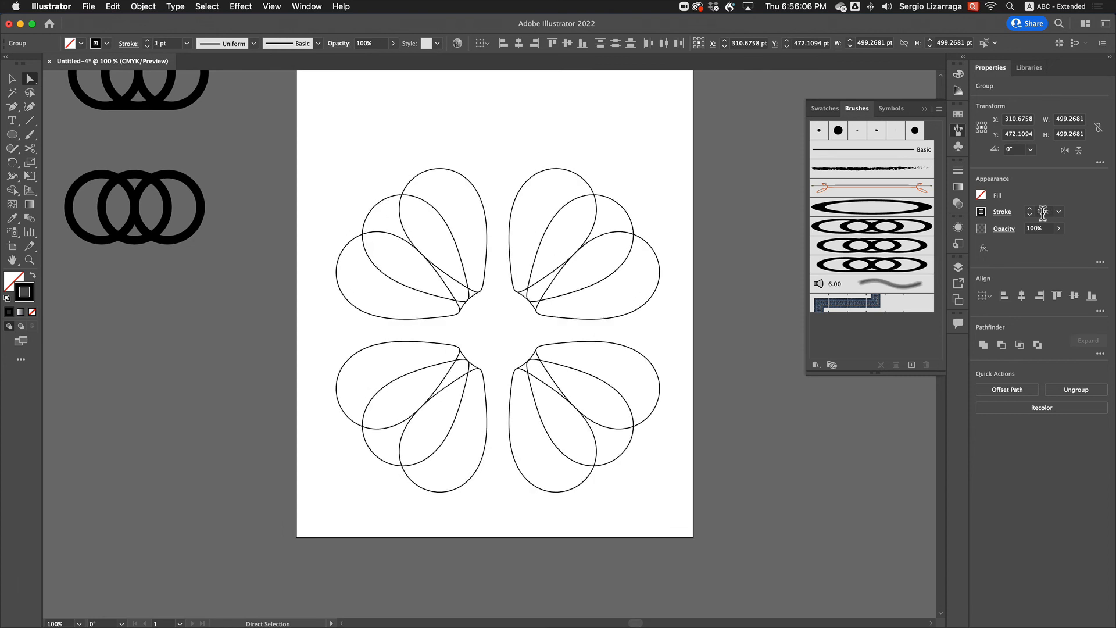
{"action": "scroll", "coordinate": [1044, 213], "scroll_direction": "up", "scroll_amount": 3}
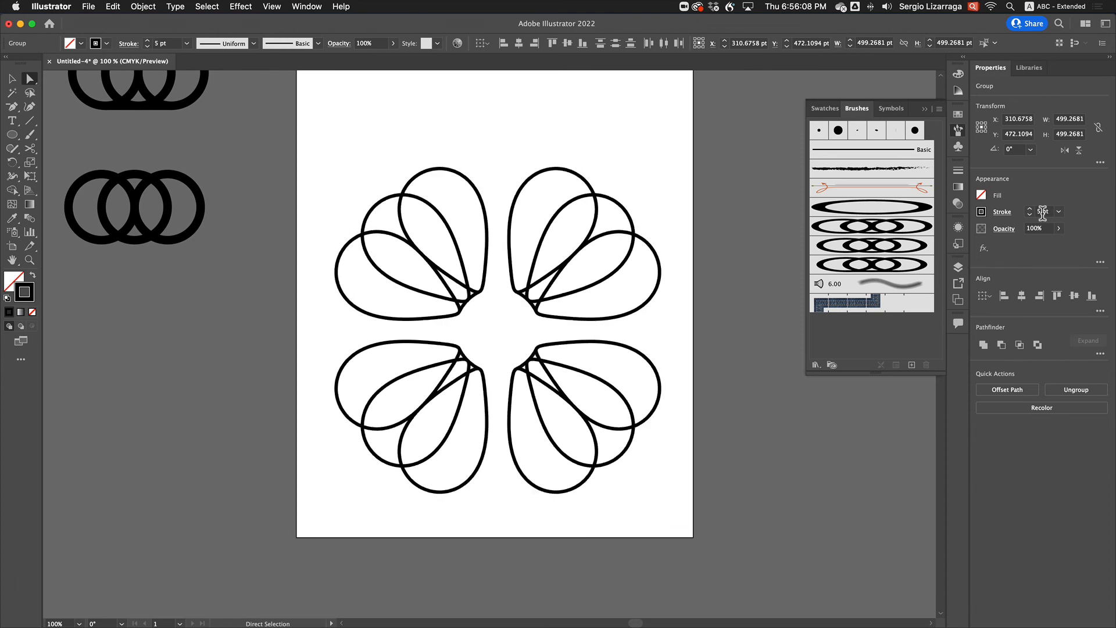
{"action": "scroll", "coordinate": [1043, 213], "scroll_direction": "down", "scroll_amount": 3}
{"action": "scroll", "coordinate": [1043, 212], "scroll_direction": "up", "scroll_amount": 3}
{"action": "scroll", "coordinate": [1044, 213], "scroll_direction": "down", "scroll_amount": 3}
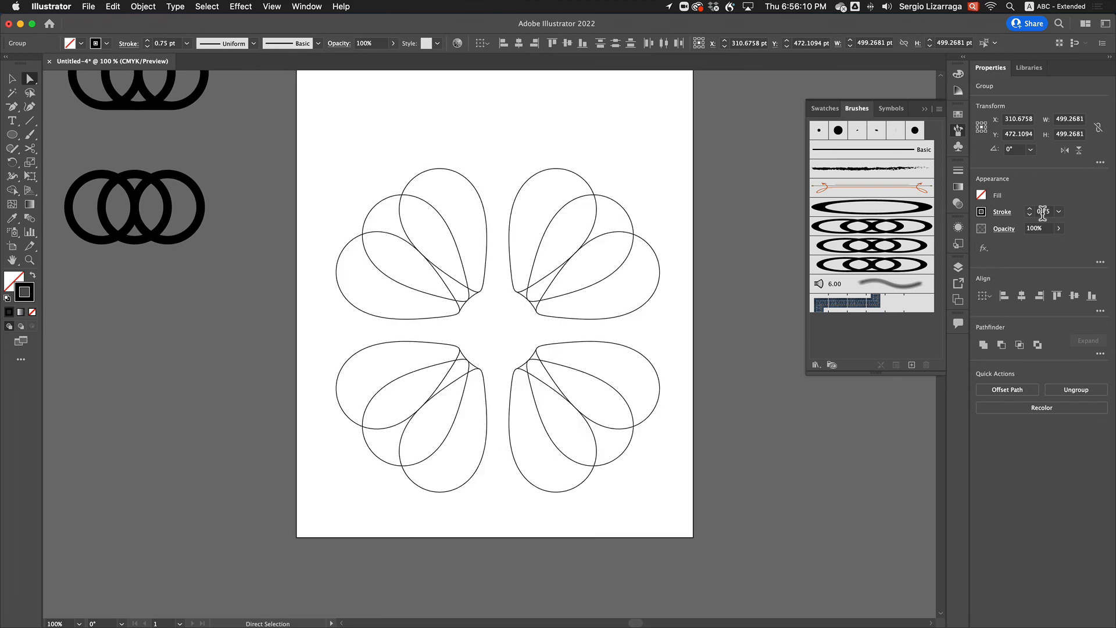
{"action": "scroll", "coordinate": [1043, 213], "scroll_direction": "up", "scroll_amount": 1}
{"action": "scroll", "coordinate": [1043, 213], "scroll_direction": "up", "scroll_amount": 20}
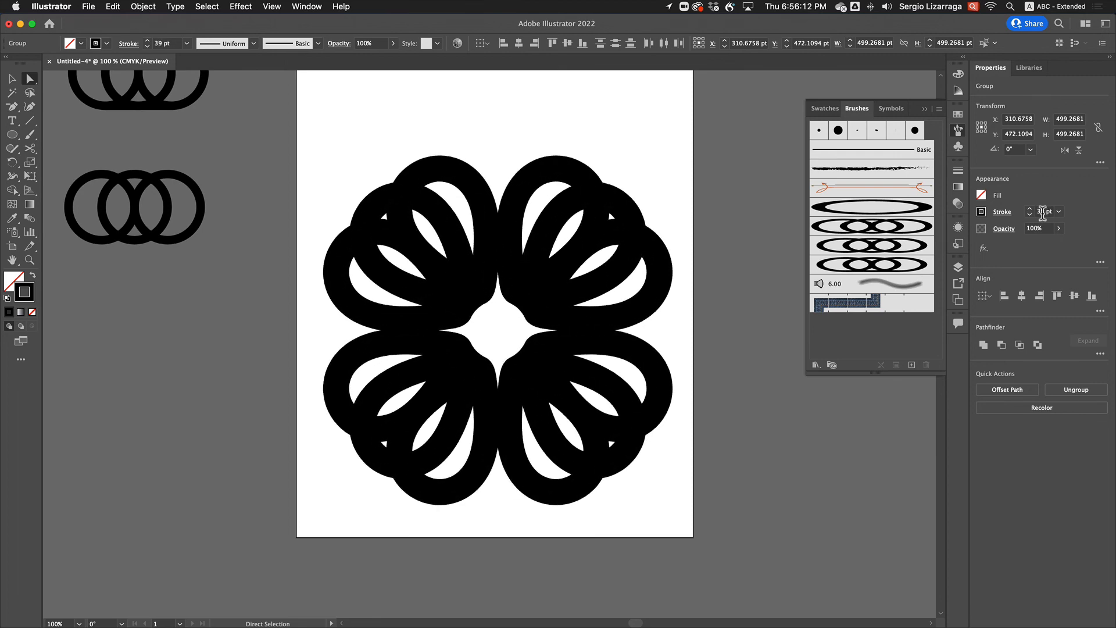
{"action": "scroll", "coordinate": [1044, 213], "scroll_direction": "up", "scroll_amount": 15}
{"action": "scroll", "coordinate": [1043, 212], "scroll_direction": "down", "scroll_amount": 15}
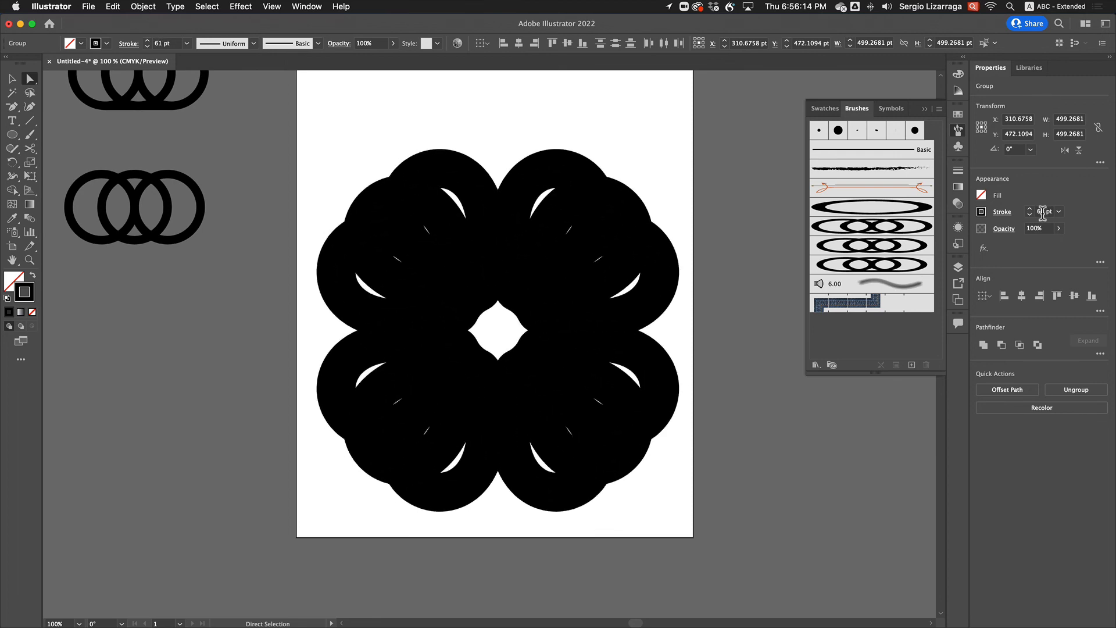
{"action": "scroll", "coordinate": [1043, 212], "scroll_direction": "down", "scroll_amount": 20}
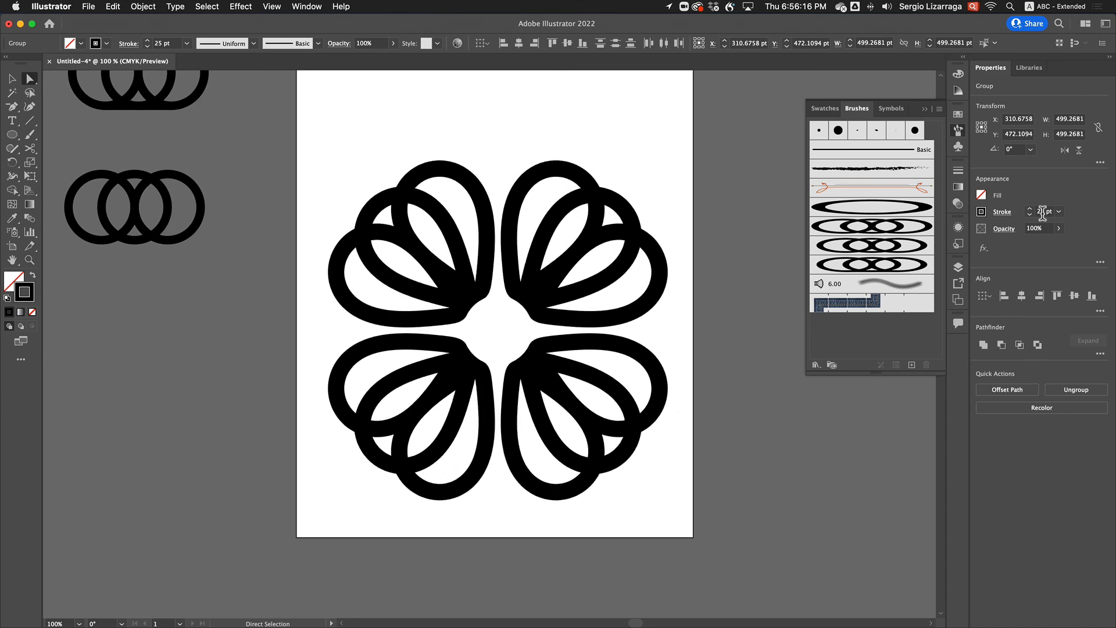
{"action": "scroll", "coordinate": [1043, 212], "scroll_direction": "down", "scroll_amount": 13}
{"action": "scroll", "coordinate": [1043, 213], "scroll_direction": "up", "scroll_amount": 12}
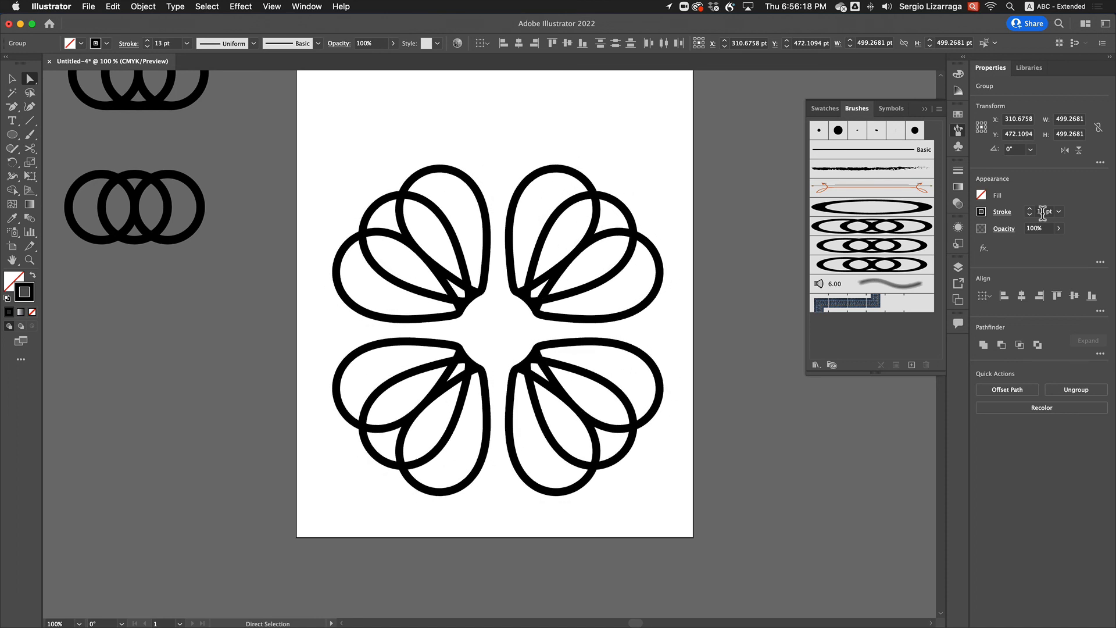
{"action": "scroll", "coordinate": [1043, 213], "scroll_direction": "down", "scroll_amount": 12}
{"action": "scroll", "coordinate": [1043, 213], "scroll_direction": "up", "scroll_amount": 12}
{"action": "scroll", "coordinate": [1044, 213], "scroll_direction": "down", "scroll_amount": 12}
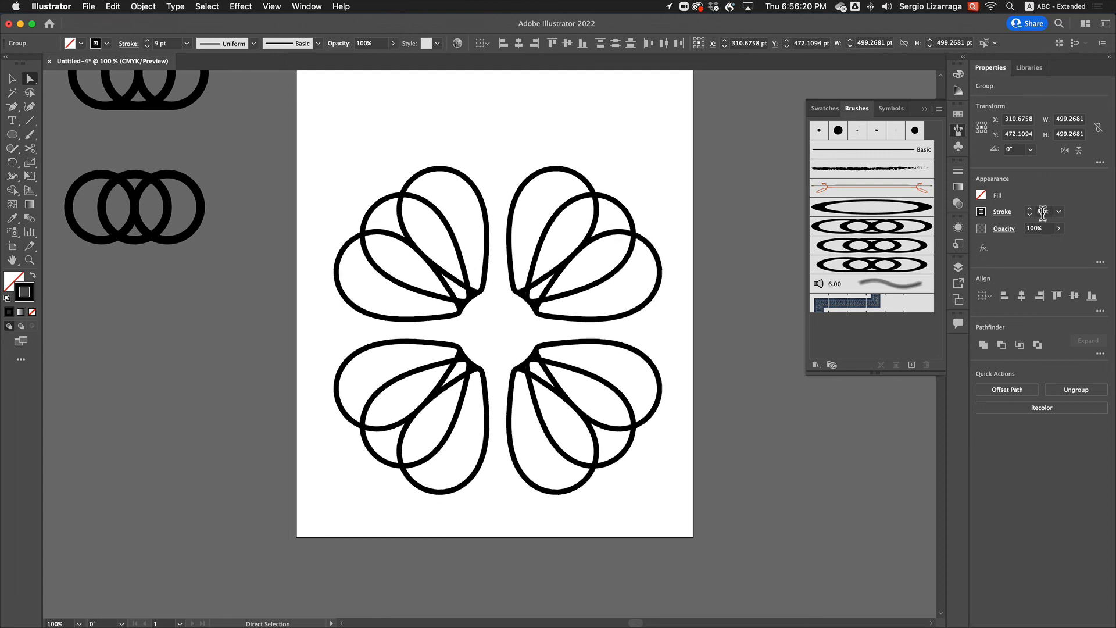
{"action": "scroll", "coordinate": [1043, 213], "scroll_direction": "up", "scroll_amount": 9}
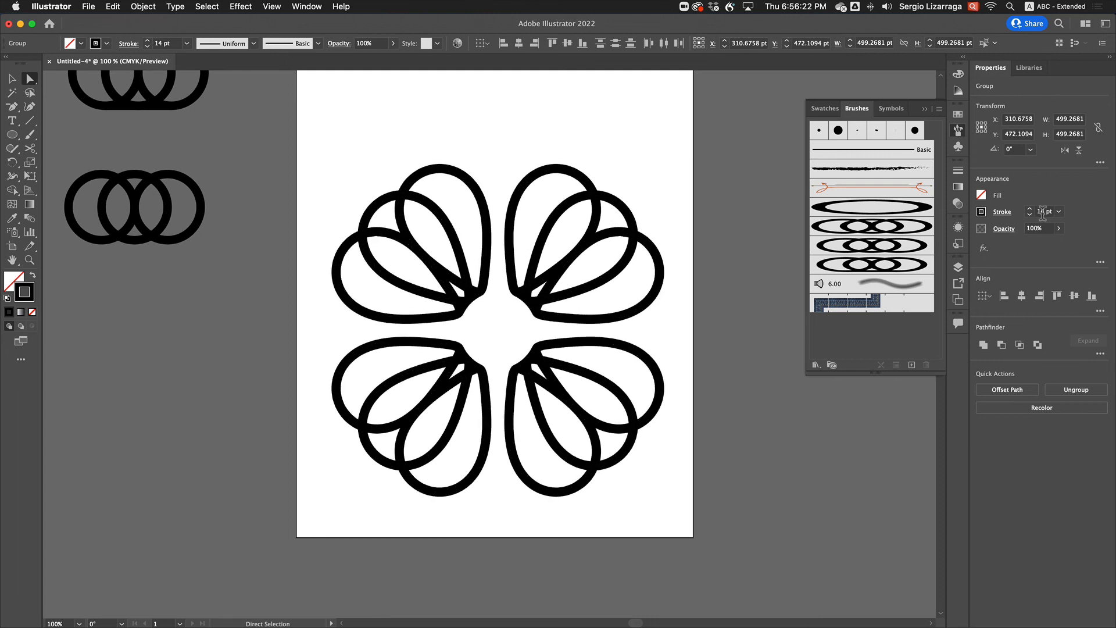